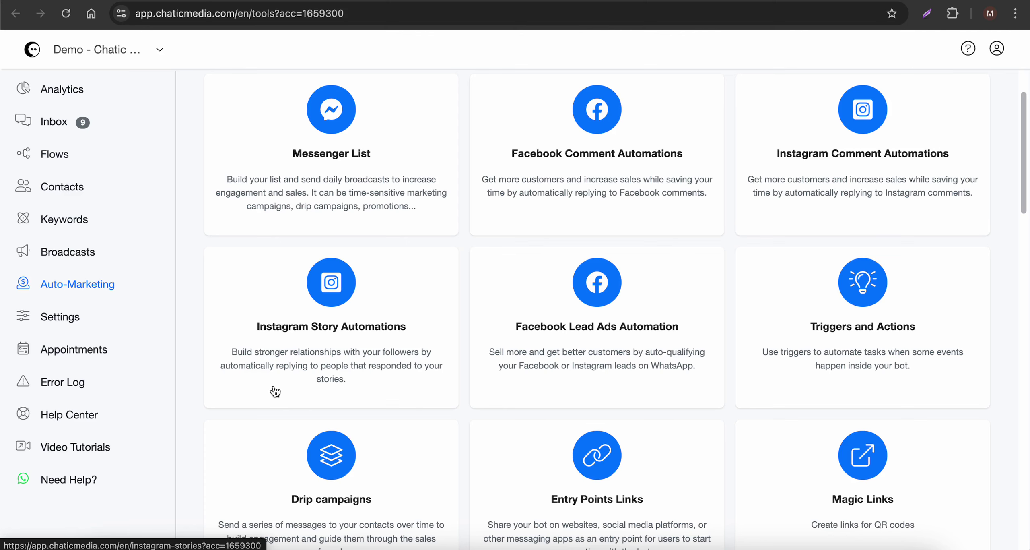
# Step: Create a new flow named "AI Phone Call IG Stories"
pyautogui.scroll(1, 278, 392)
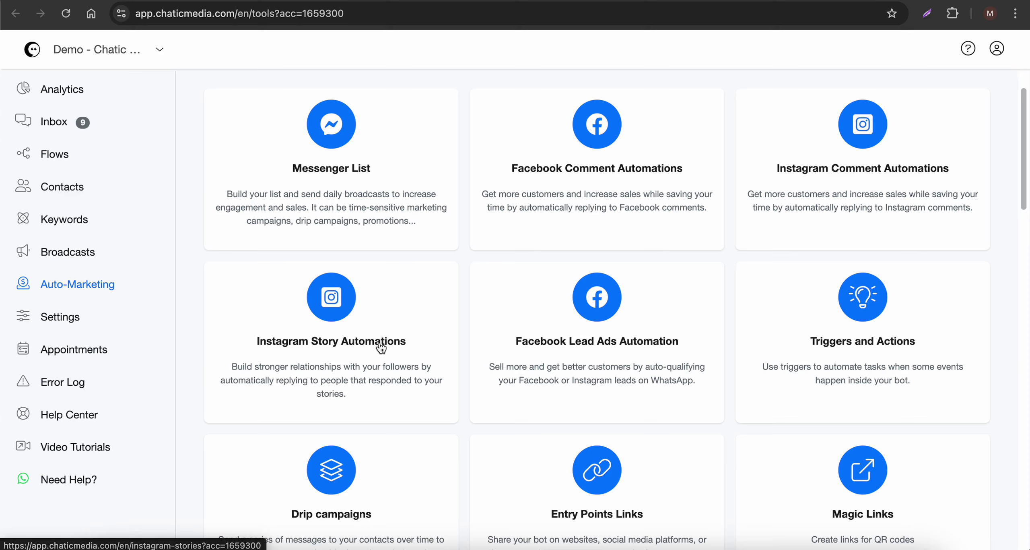
pyautogui.click(59, 160)
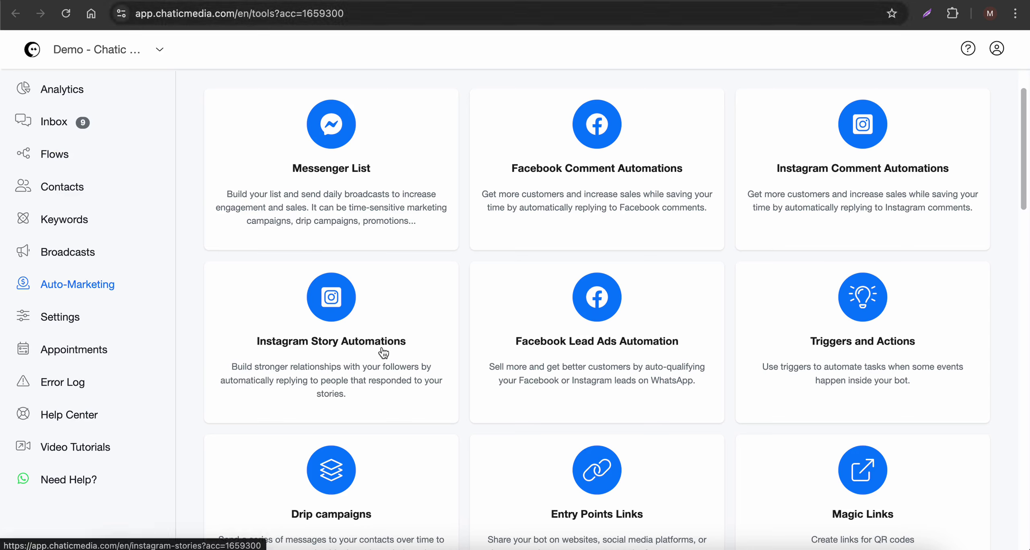
pyautogui.click(835, 215)
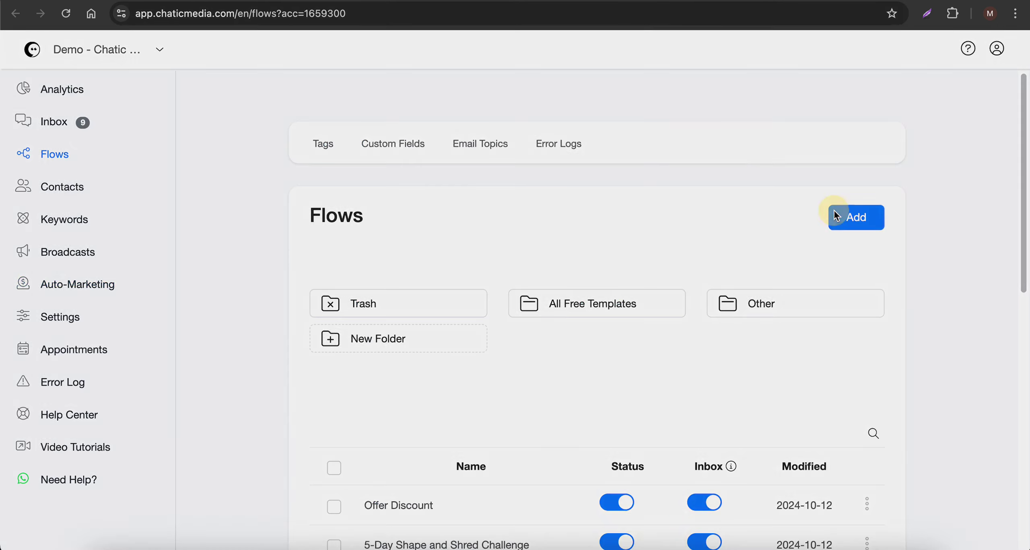
pyautogui.click(435, 111)
pyautogui.write('AI Ph')
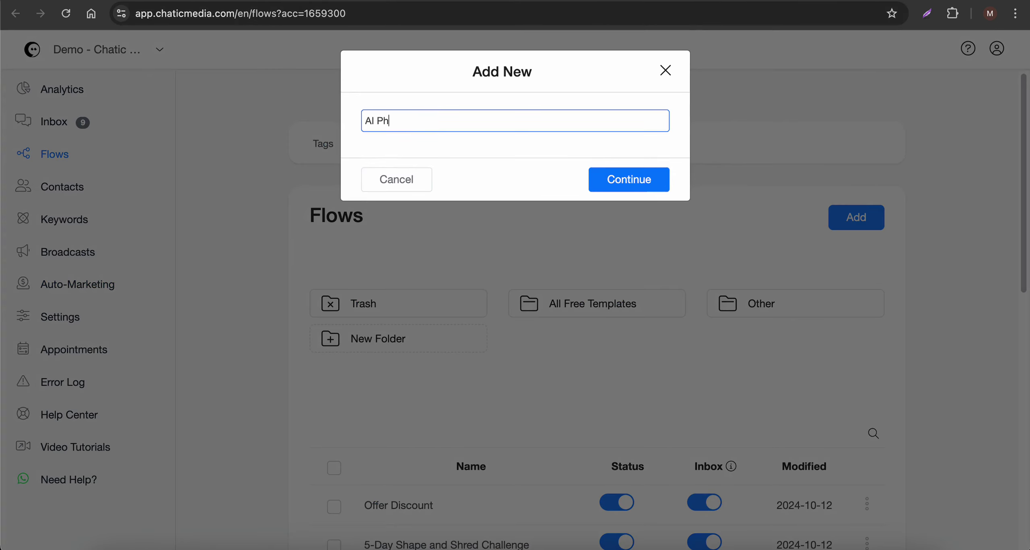
pyautogui.write('one Call Stories')
pyautogui.click(430, 120)
pyautogui.write('IG Stories')
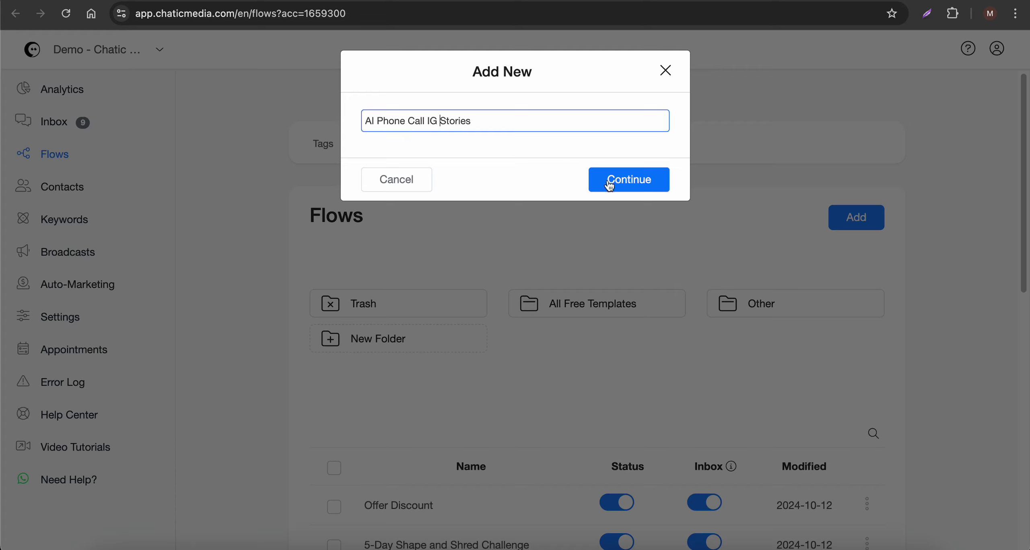
pyautogui.click(643, 191)
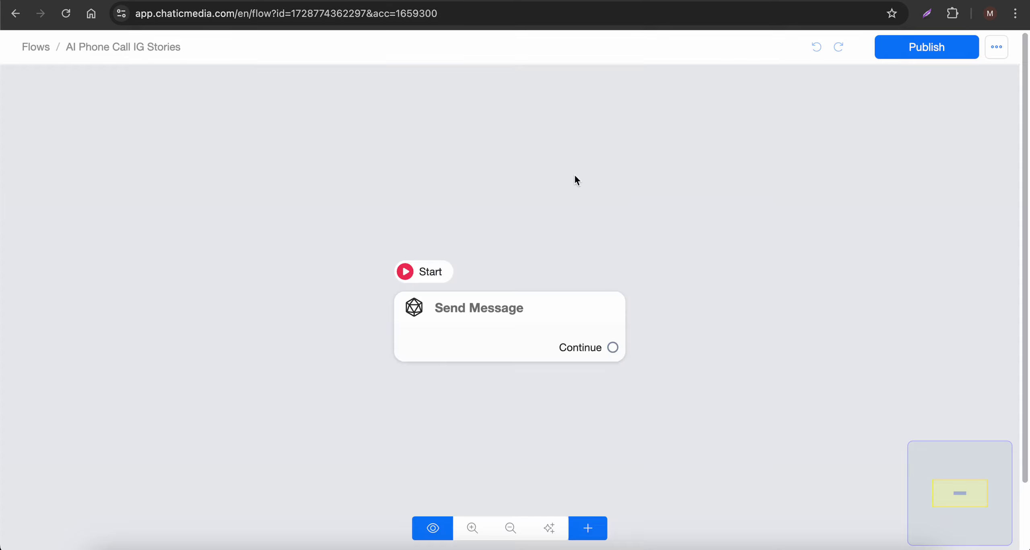
# Step: Add a text content block to the flow's starting Send Message step
pyautogui.moveTo(487, 317)
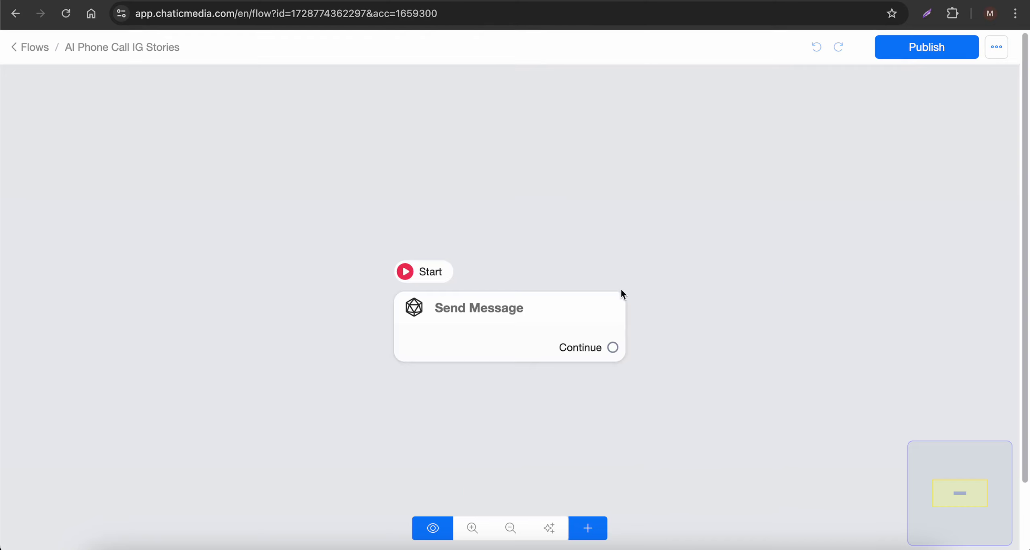
pyautogui.click(467, 345)
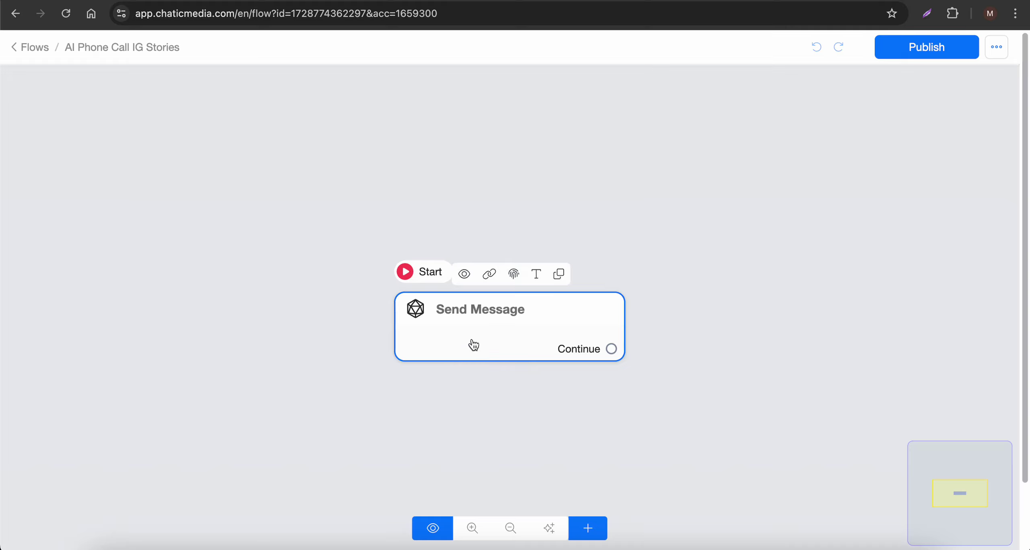
pyautogui.click(488, 337)
pyautogui.click(92, 354)
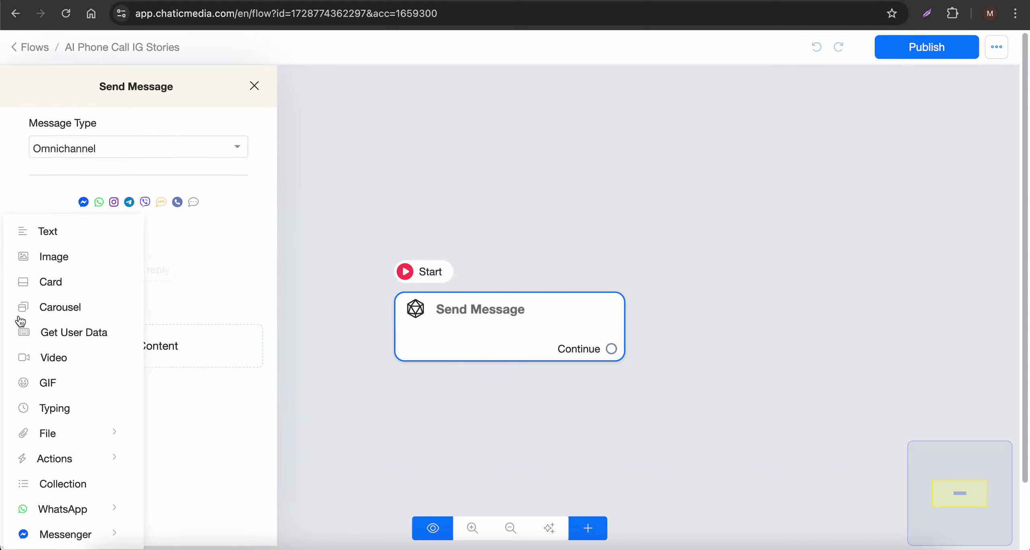
pyautogui.click(38, 238)
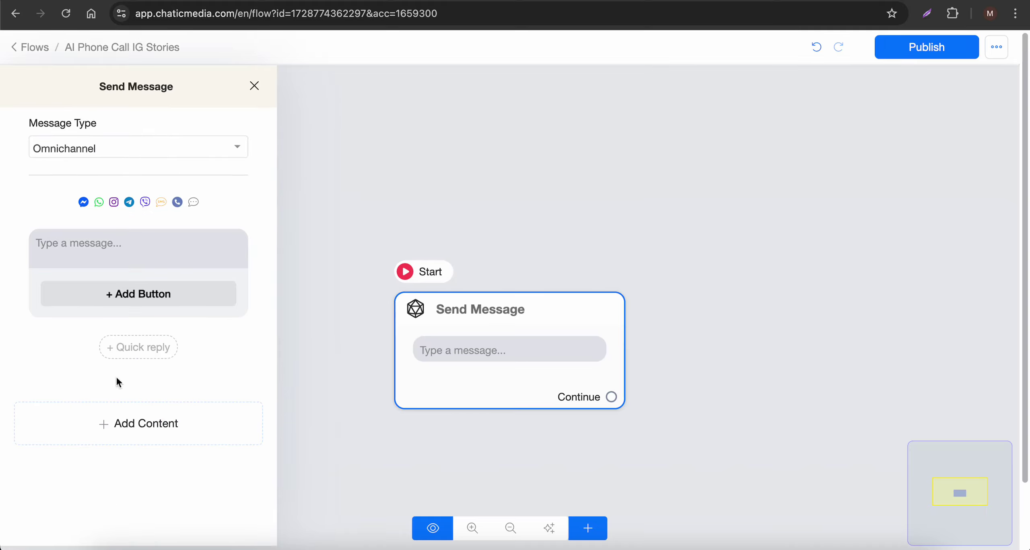
pyautogui.click(136, 421)
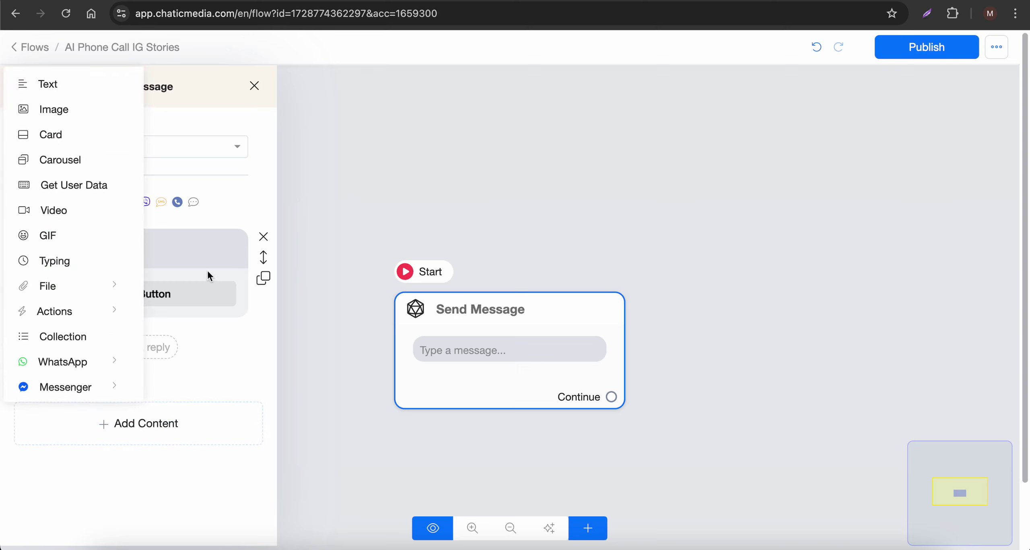
# Step: Write the message "Hey {{first_name}}! Thanks for your interest in building an AI call assistant for your business. Tap the button below to watch now."
pyautogui.click(199, 252)
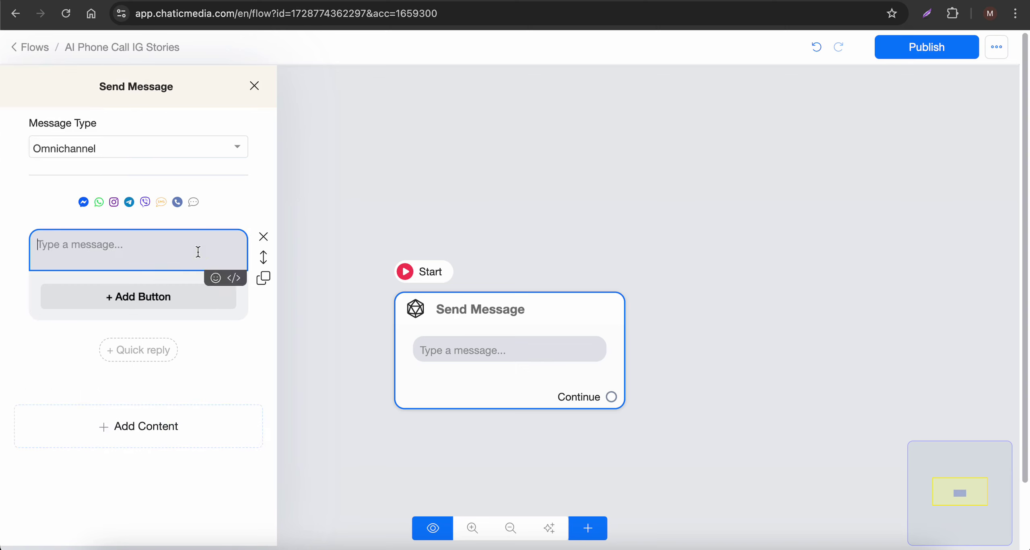
pyautogui.write('Hey')
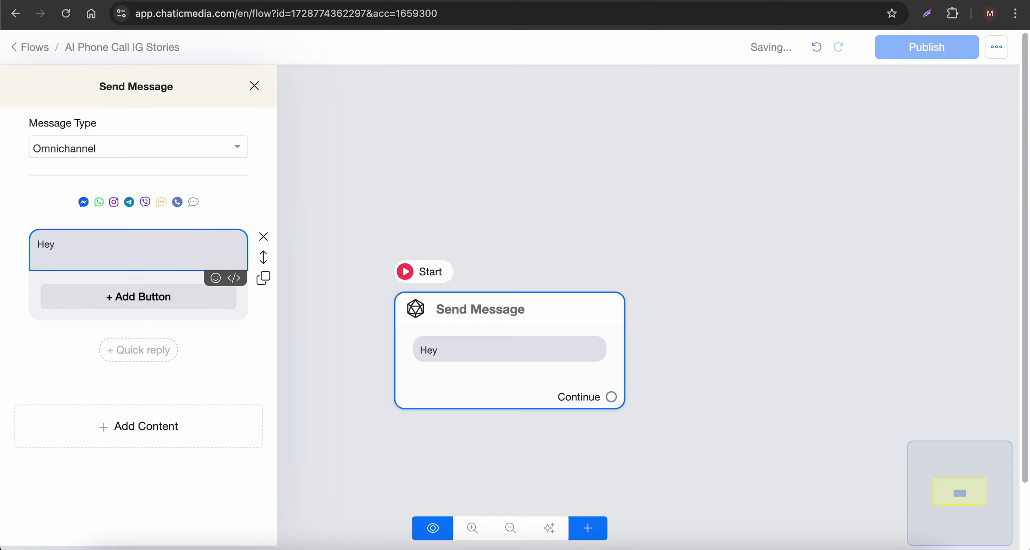
pyautogui.write(' {')
pyautogui.click(202, 274)
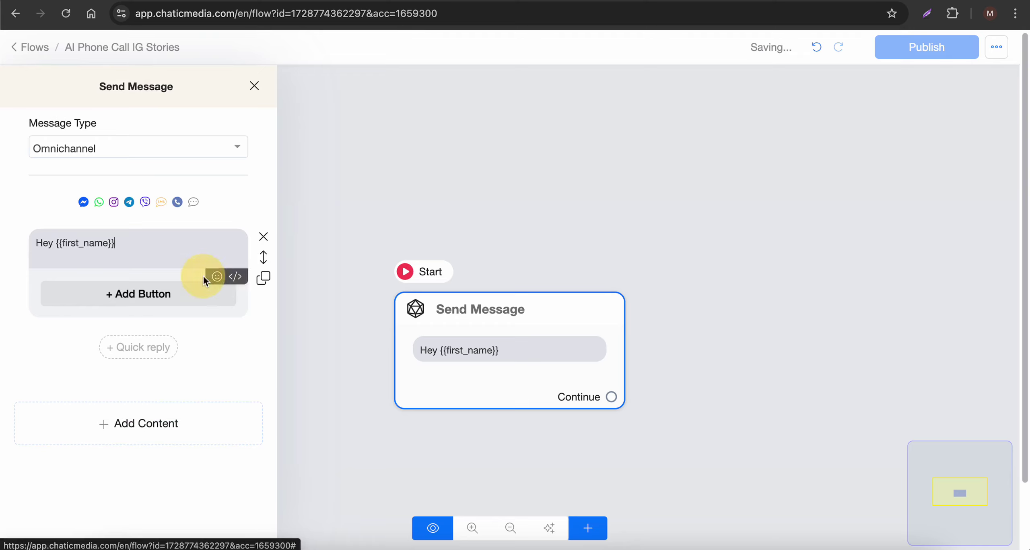
pyautogui.write('! Thanks for your interest in building')
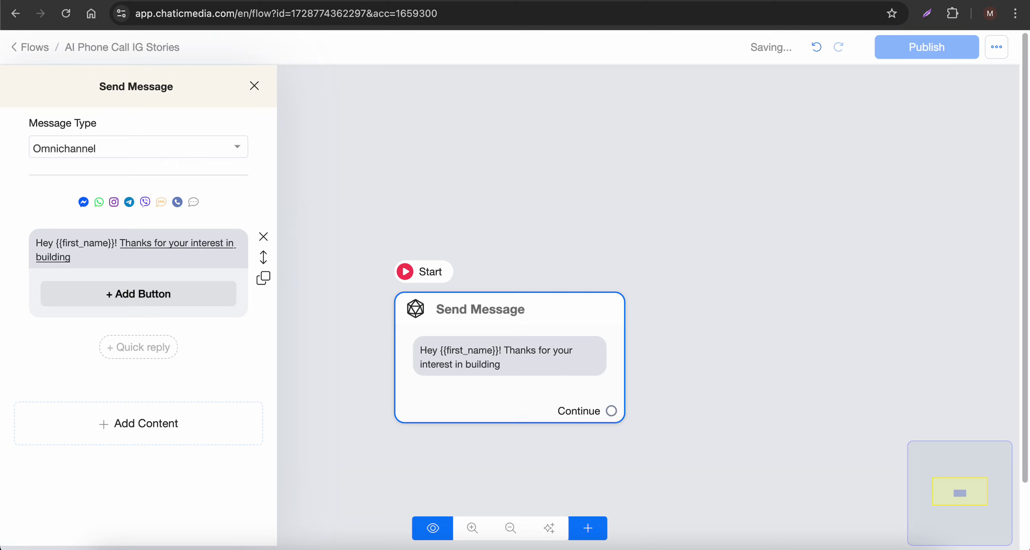
pyautogui.write(' an iPhone call assistant')
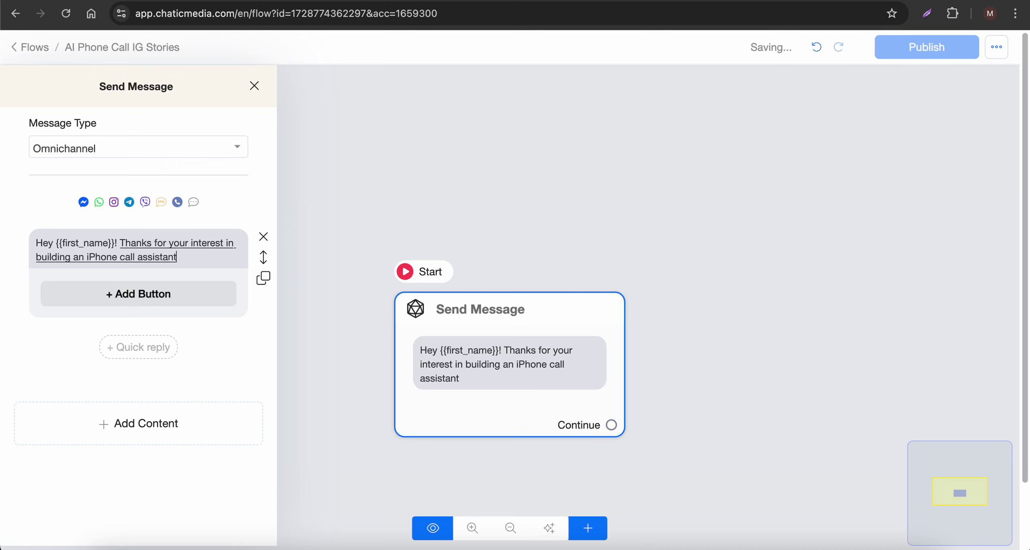
pyautogui.write(' for your business.  Tap the button below to watch now.')
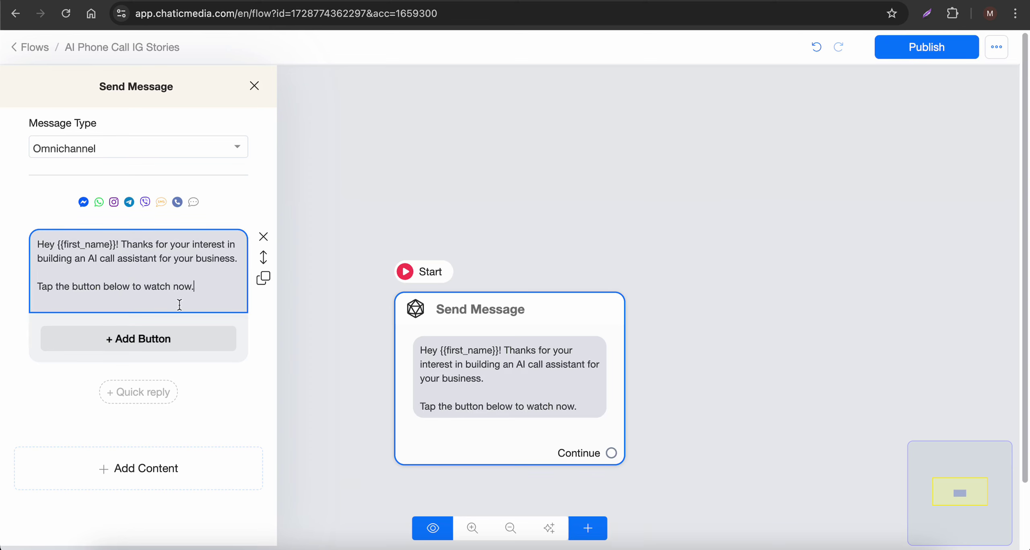
# Step: Add a button below the message text and label it "Watch Now! 😎"
pyautogui.click(154, 339)
pyautogui.click(129, 338)
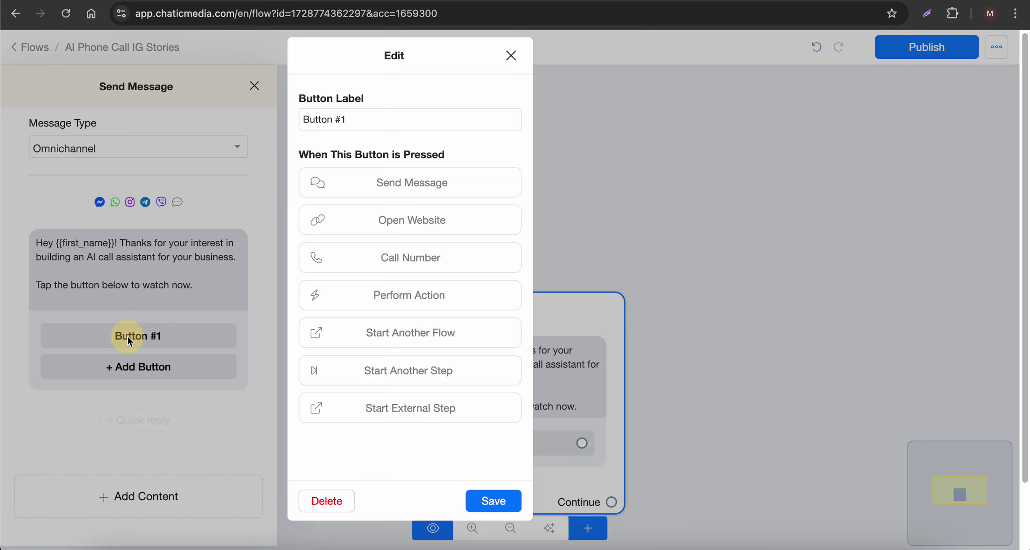
pyautogui.tripleClick(384, 119)
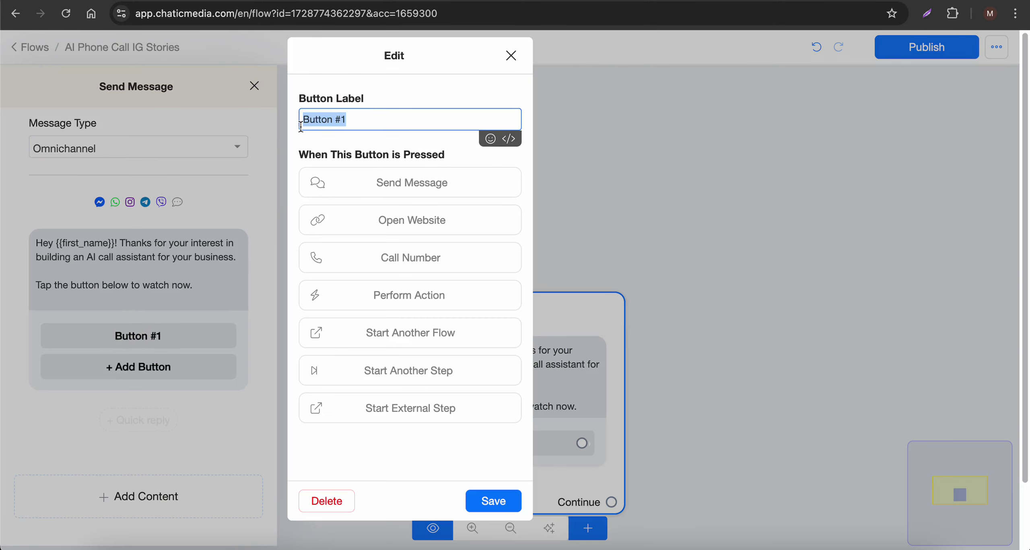
pyautogui.write('Wathc')
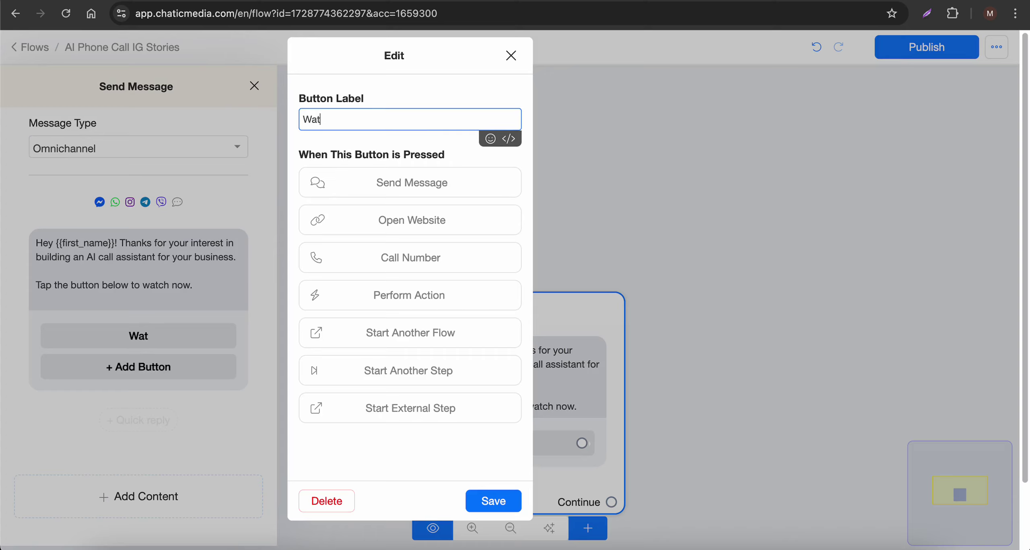
pyautogui.press('BackSpace')
pyautogui.press('BackSpace')
pyautogui.write('ch Now~')
pyautogui.press('BackSpace')
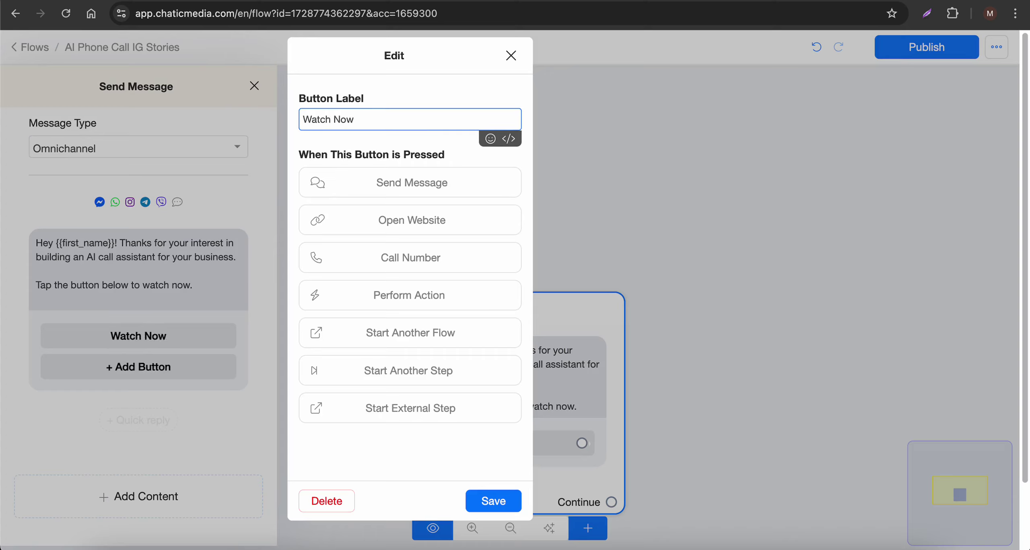
pyautogui.write('!')
pyautogui.click(489, 138)
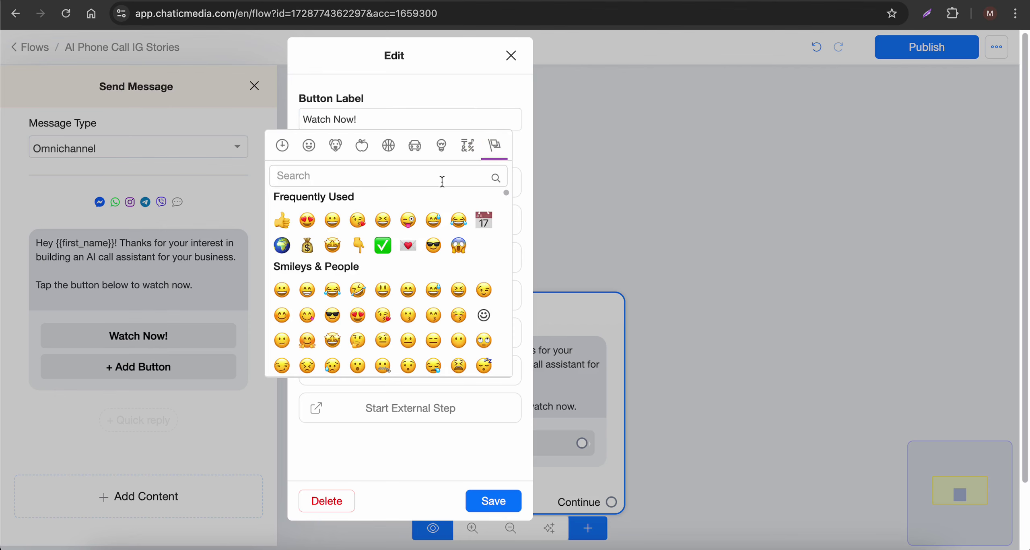
pyautogui.click(433, 245)
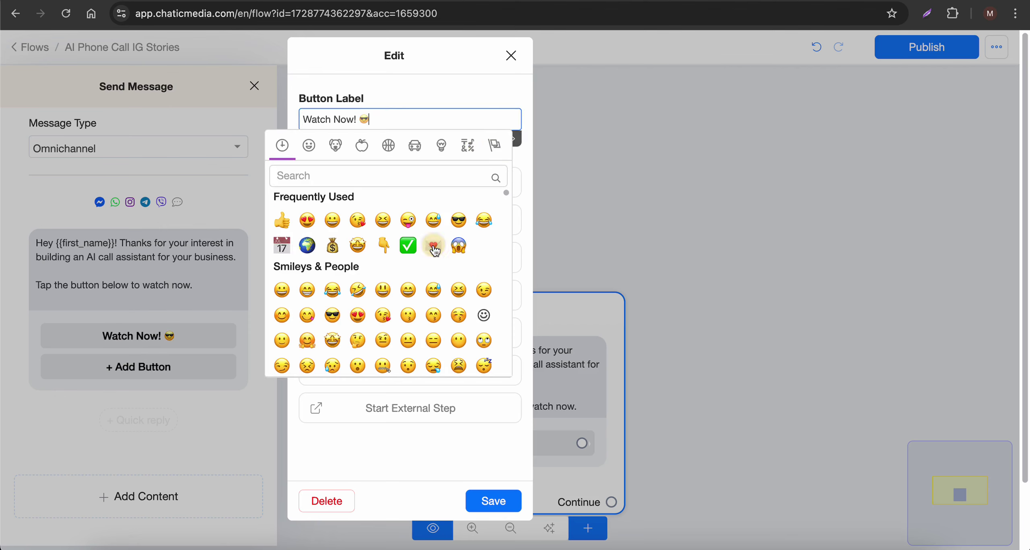
pyautogui.click(403, 100)
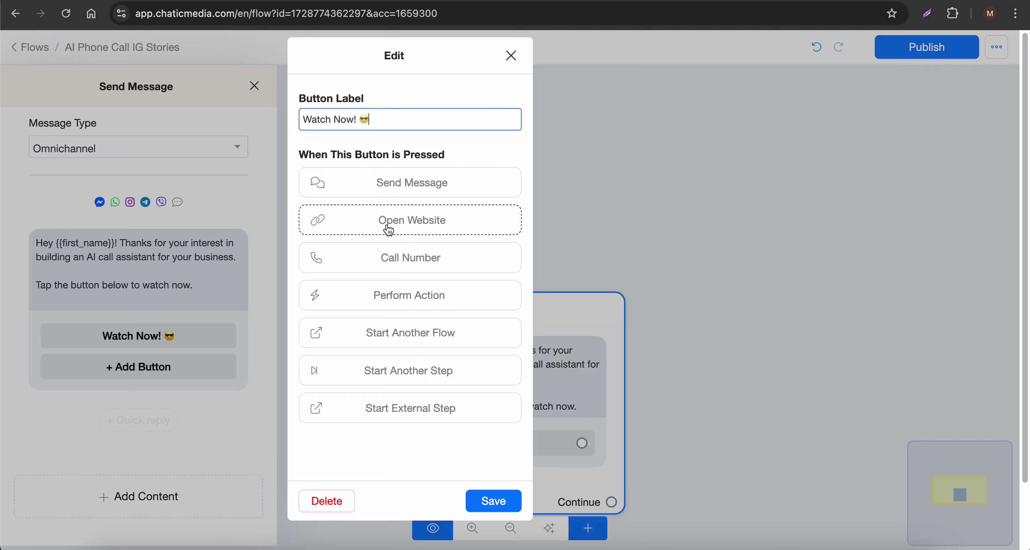
# Step: Make the button open a website, and copy the share link of the "Create Your Own AI Phone Call Assistant" video on YouTube
pyautogui.click(453, 232)
pyautogui.click(407, 247)
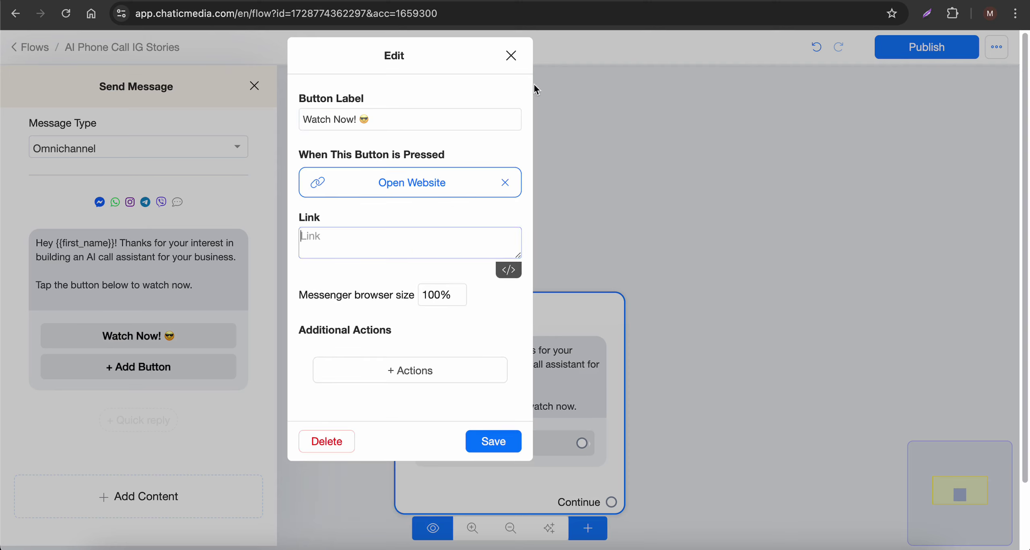
pyautogui.hotkey('ctrl', 'Tab')
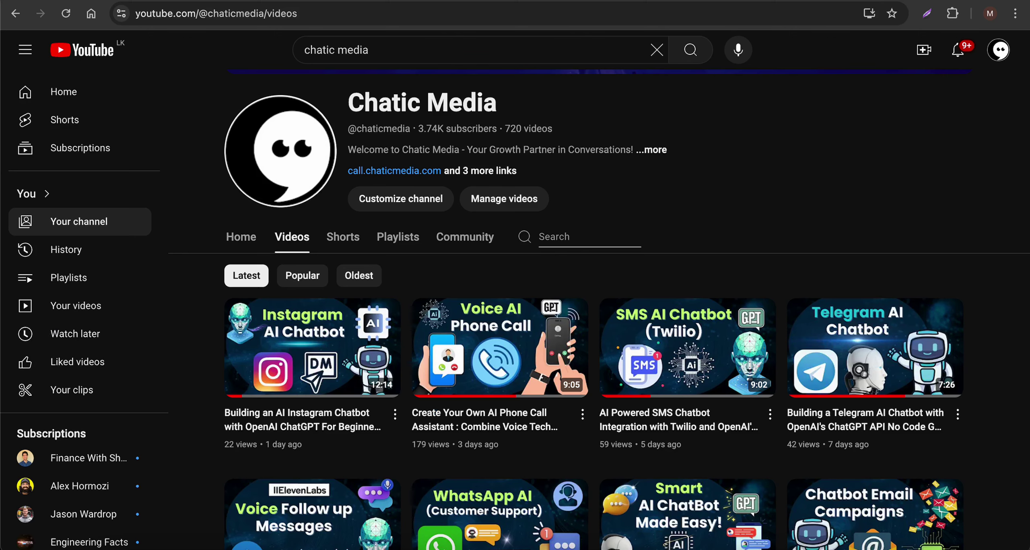
pyautogui.click(582, 413)
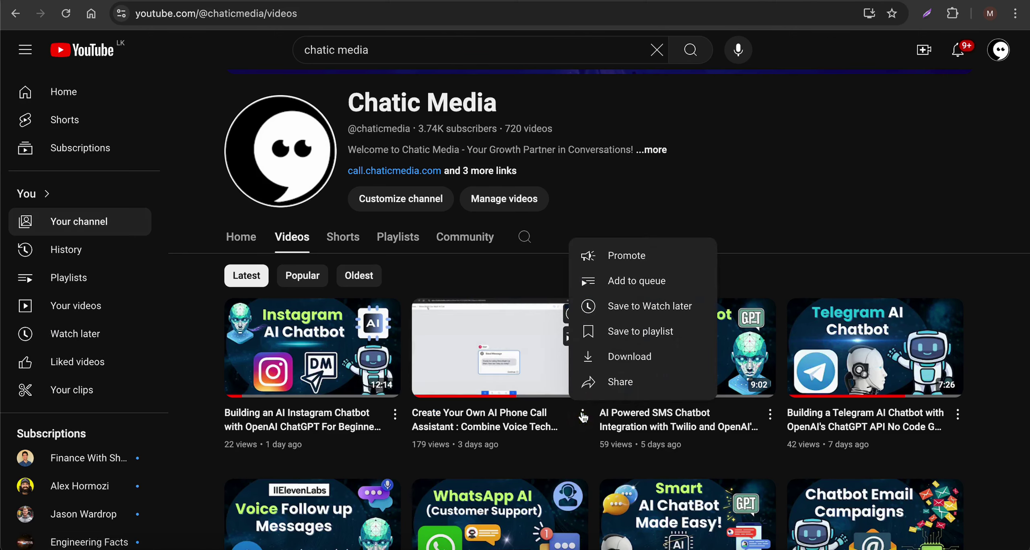
pyautogui.click(620, 383)
pyautogui.click(647, 373)
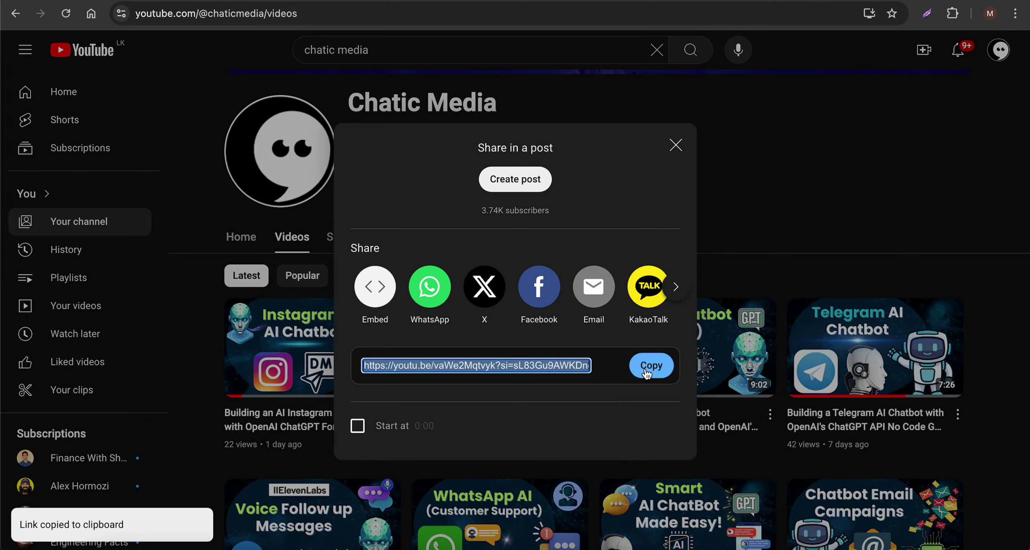
# Step: Return to the flow editor, paste the copied YouTube video link as the button's link and save the button
pyautogui.click(892, 12)
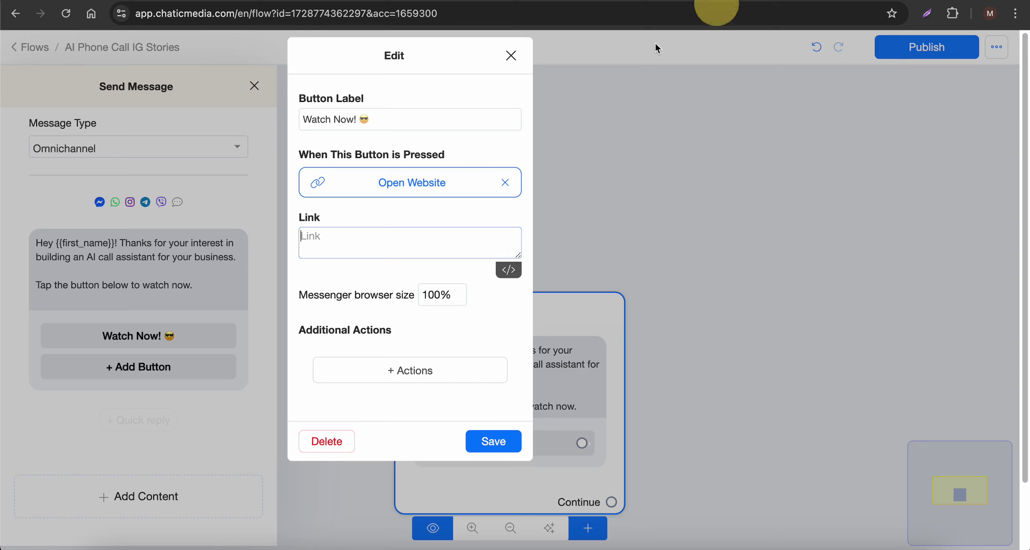
pyautogui.click(367, 241)
pyautogui.press('super+v')
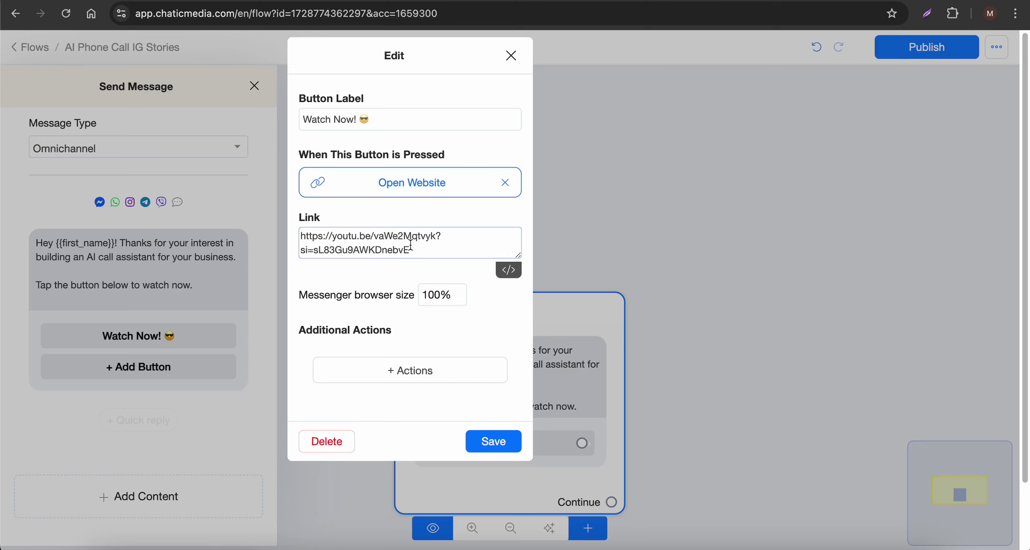
pyautogui.moveTo(411, 247); pyautogui.dragTo(332, 136)
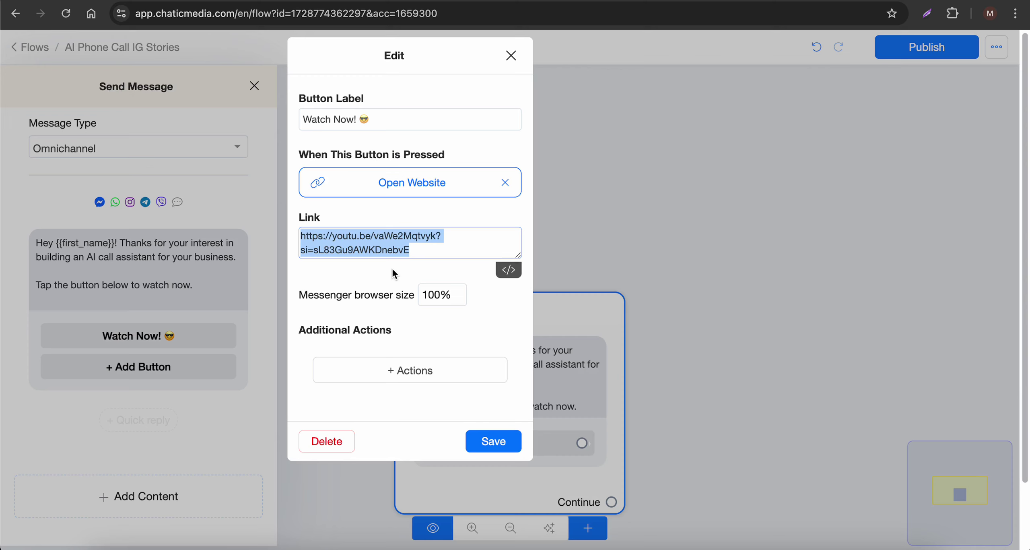
pyautogui.click(485, 439)
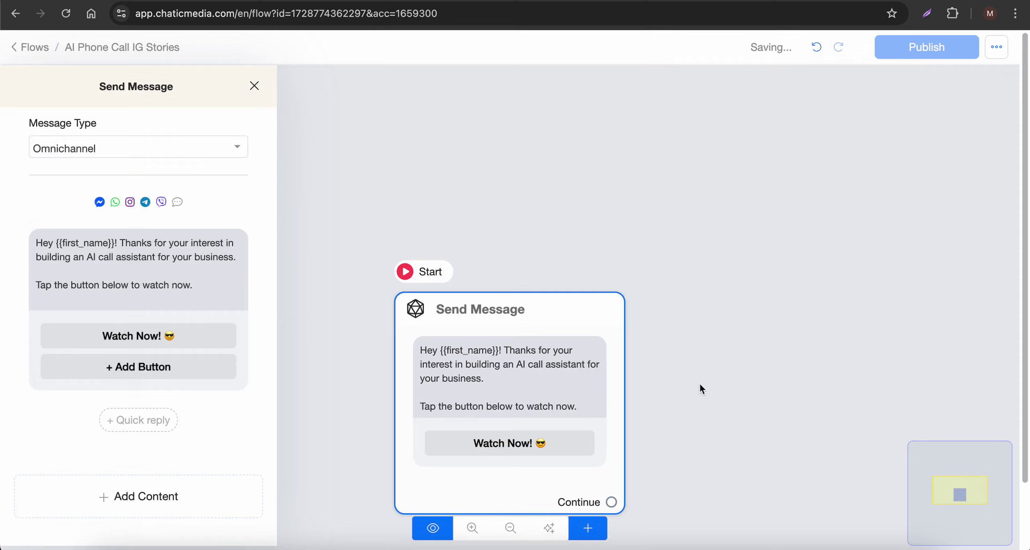
# Step: Give the "Watch Now! 😎" button an additional action that adds the tag "watch video" and save the button
pyautogui.click(632, 409)
pyautogui.click(516, 438)
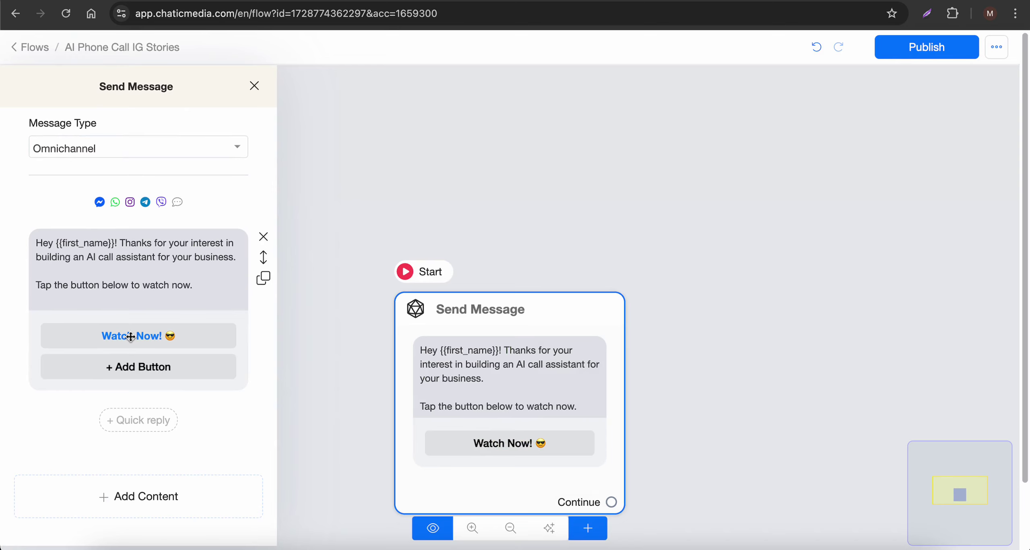
pyautogui.click(127, 337)
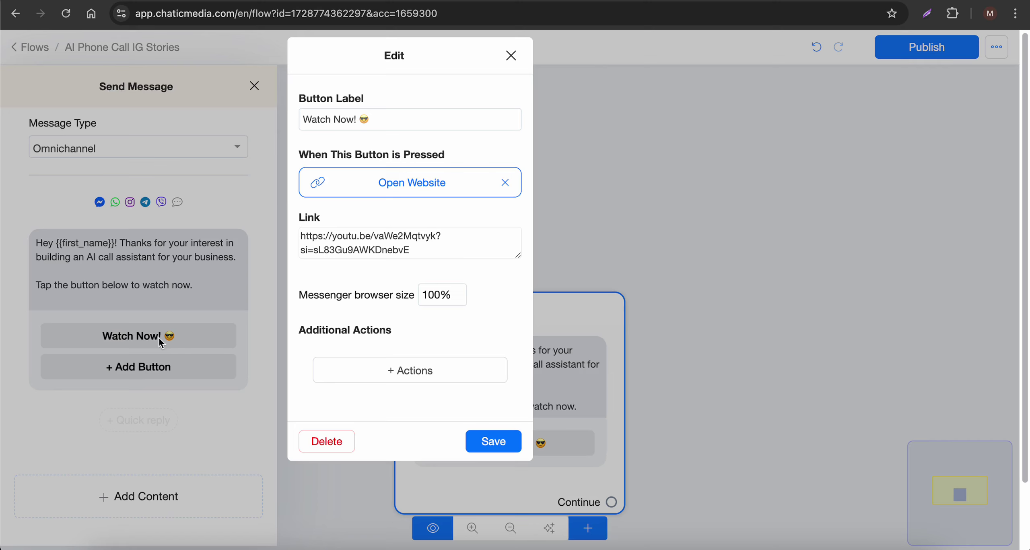
pyautogui.moveTo(402, 123); pyautogui.dragTo(280, 115)
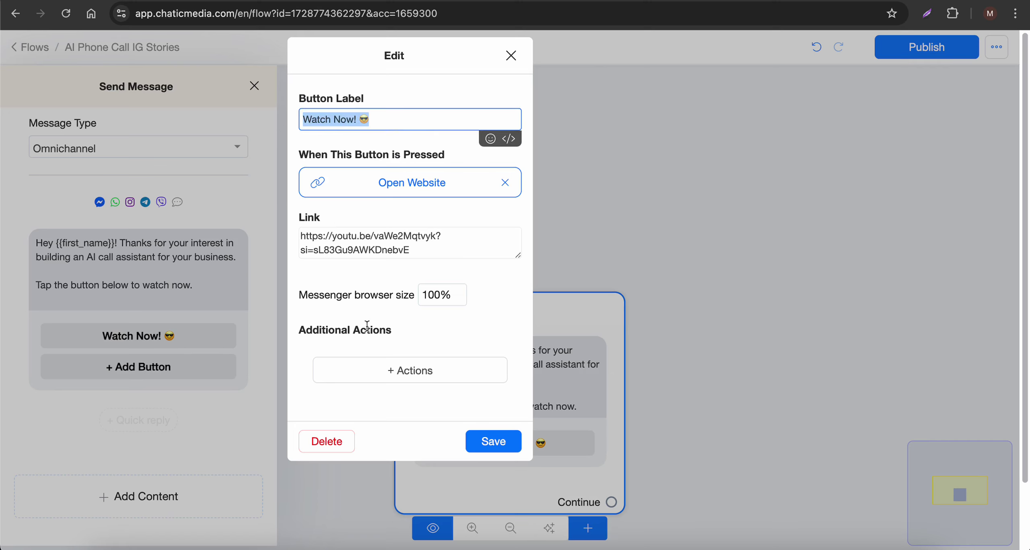
pyautogui.click(388, 371)
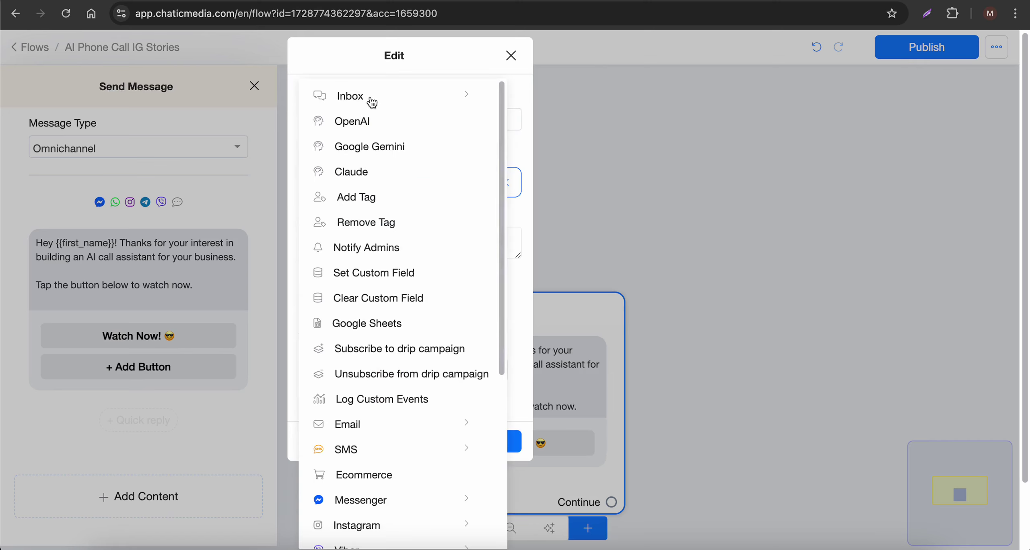
pyautogui.click(478, 64)
pyautogui.moveTo(308, 331); pyautogui.dragTo(406, 331)
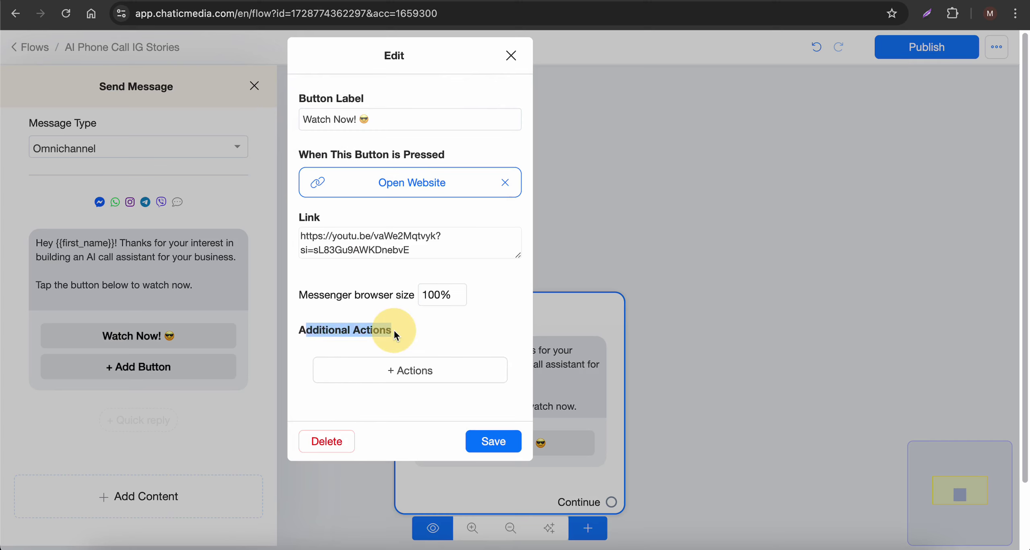
pyautogui.click(403, 380)
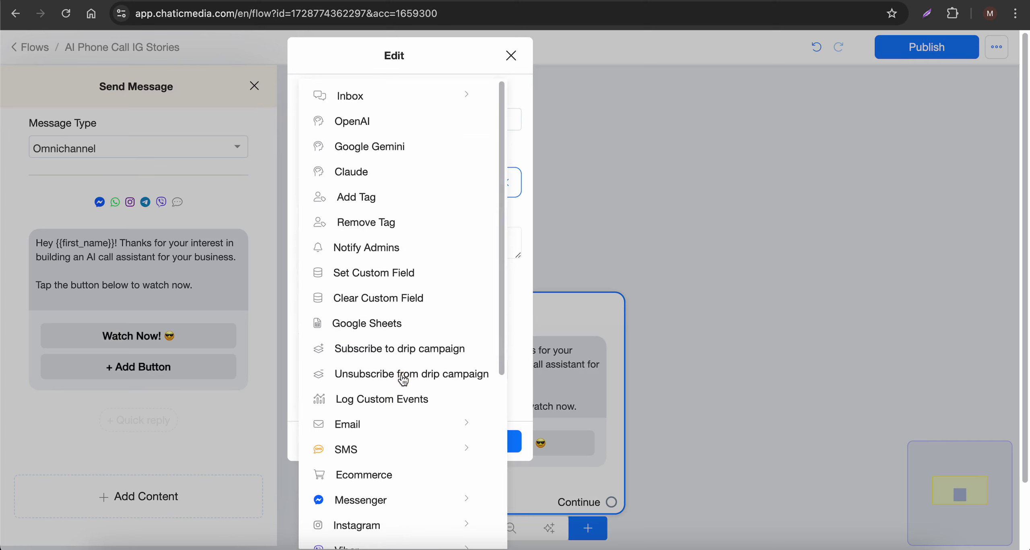
pyautogui.click(358, 198)
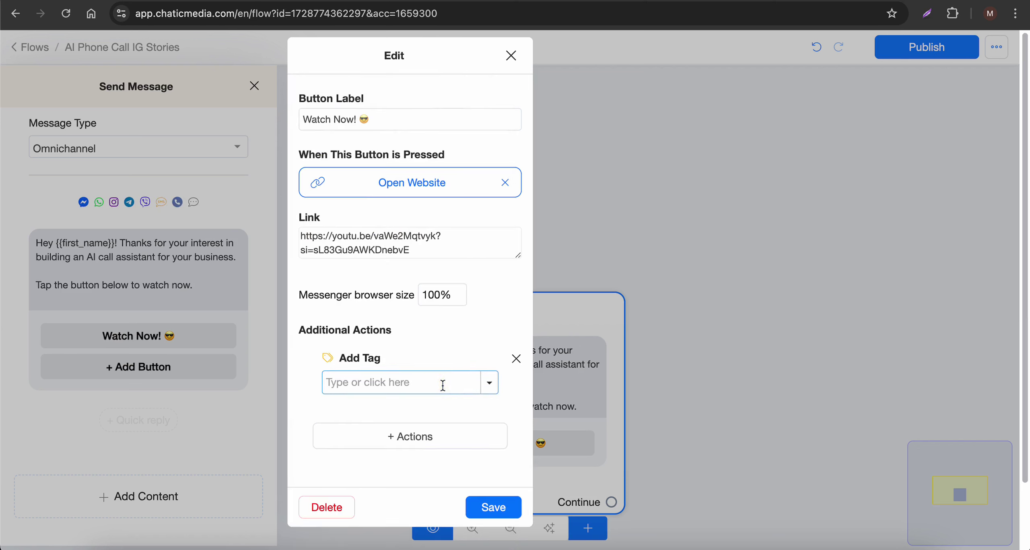
pyautogui.write('watch video')
pyautogui.press('Return')
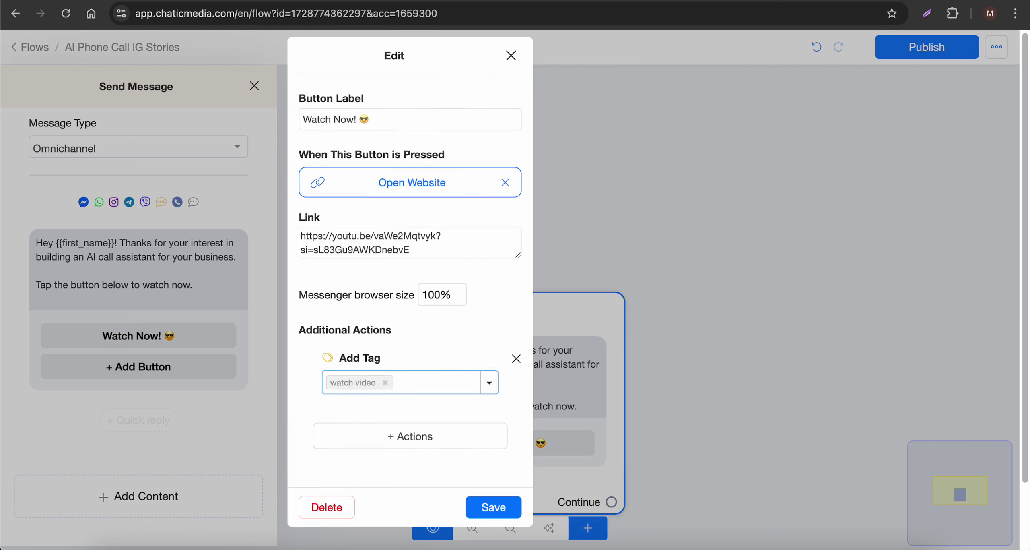
pyautogui.click(485, 508)
# Step: Review the link and tag action in the "Watch Now! 😎" button's settings, leaving them as they are
pyautogui.moveTo(561, 364); pyautogui.dragTo(361, 278)
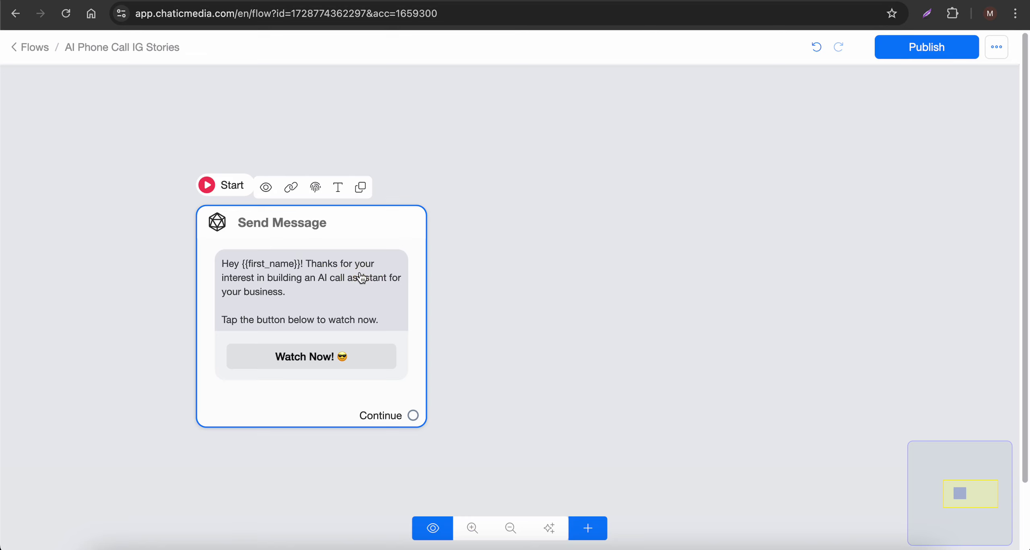
pyautogui.click(348, 301)
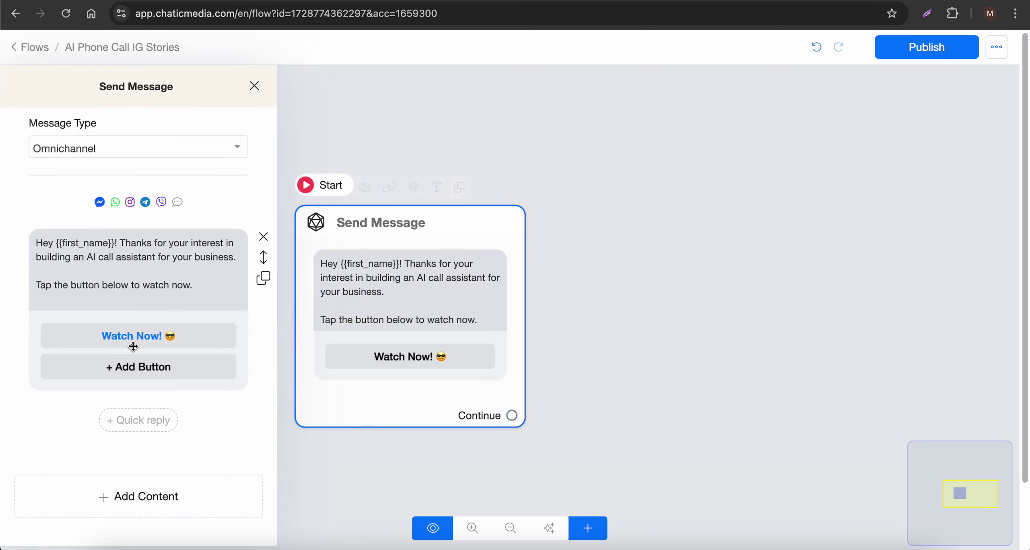
pyautogui.click(139, 335)
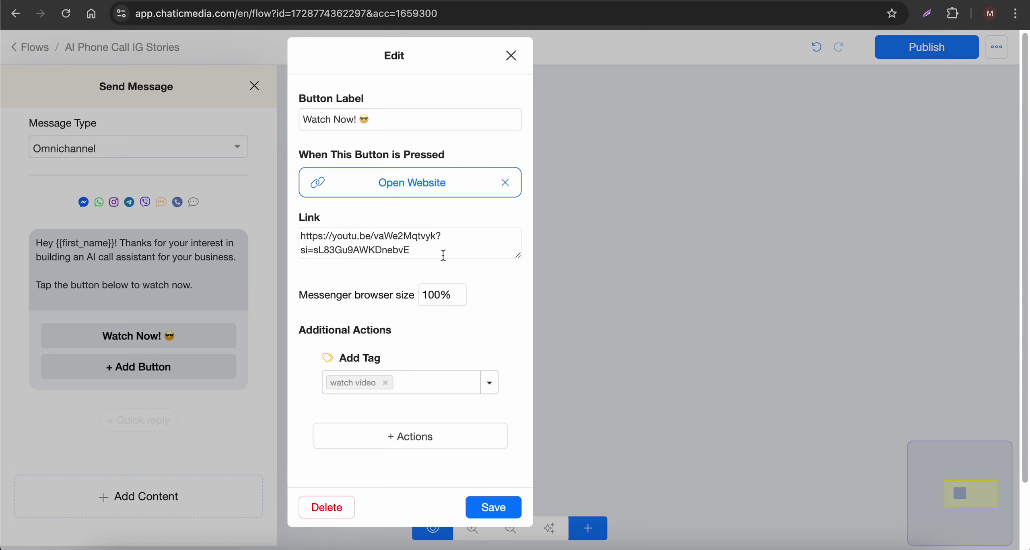
pyautogui.click(511, 56)
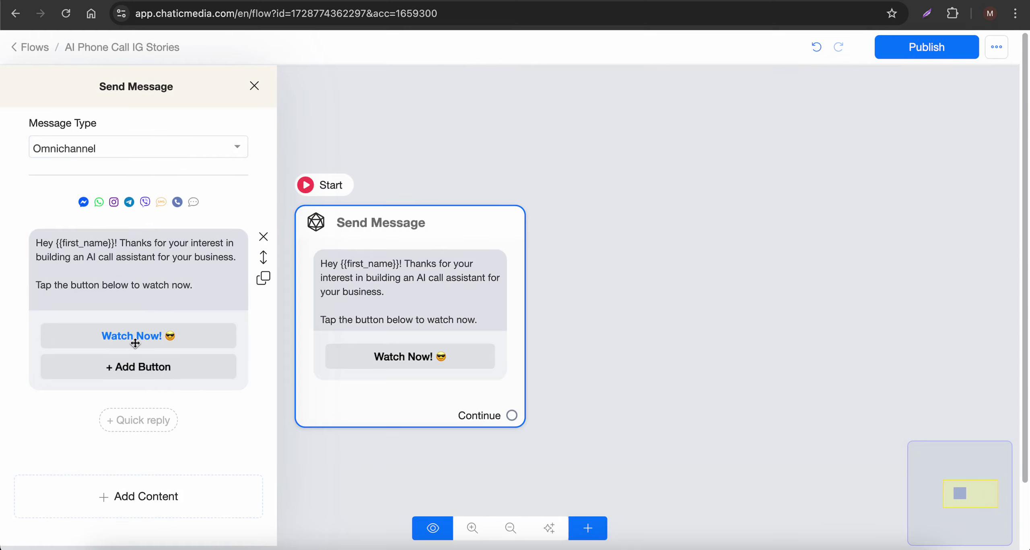
pyautogui.click(591, 320)
# Step: Add a Wait step with a duration of 15 seconds and connect it after the first Send Message step
pyautogui.click(293, 280)
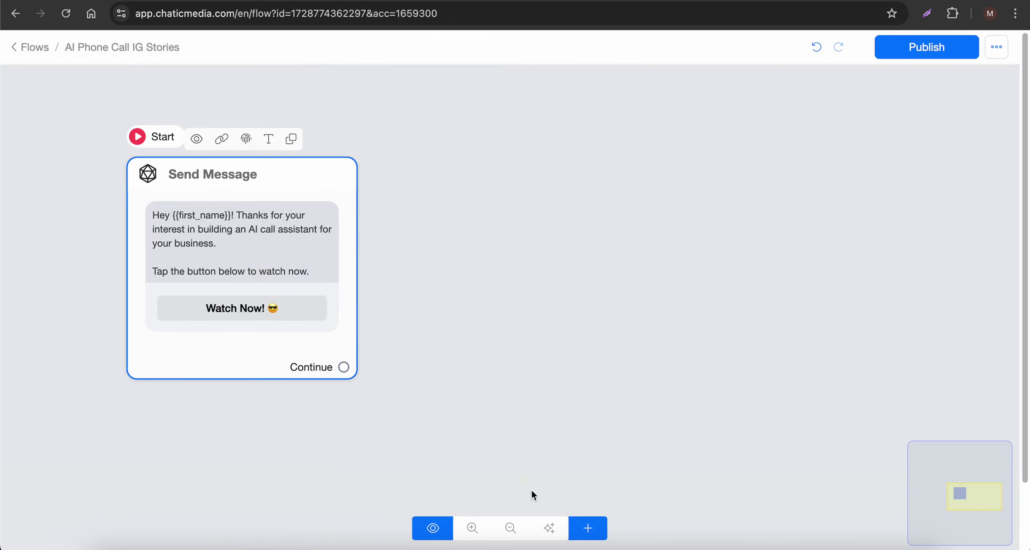
pyautogui.click(588, 527)
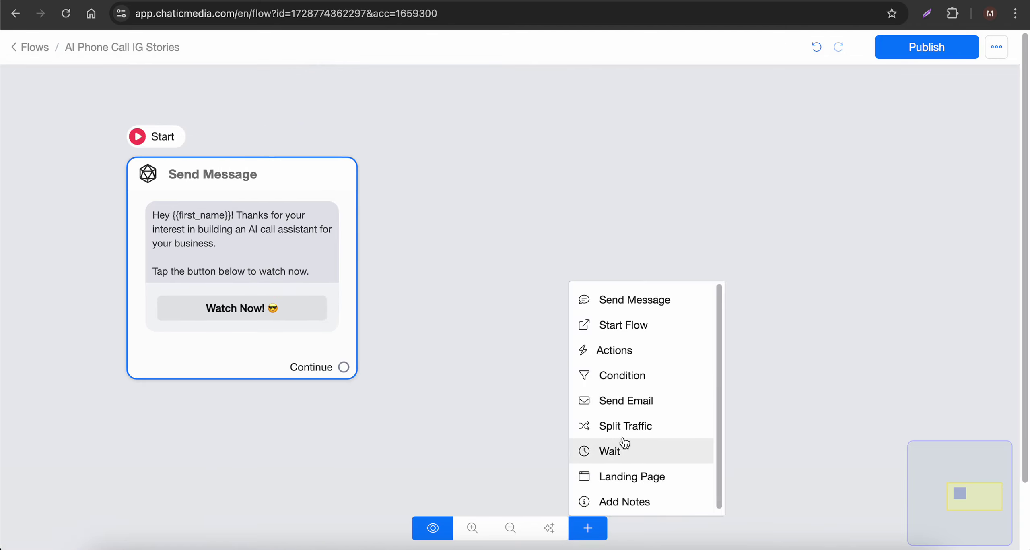
pyautogui.click(620, 453)
pyautogui.click(720, 398)
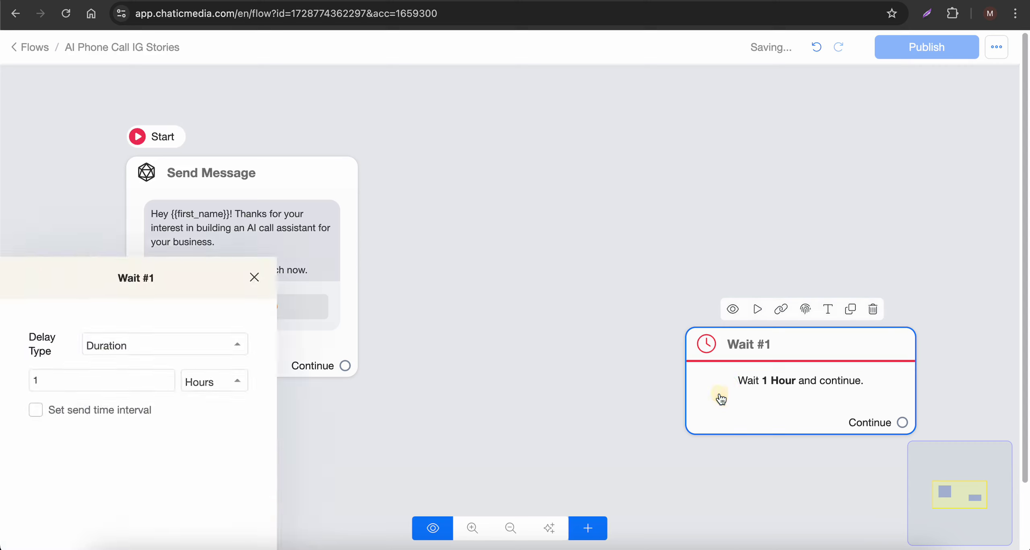
pyautogui.click(208, 195)
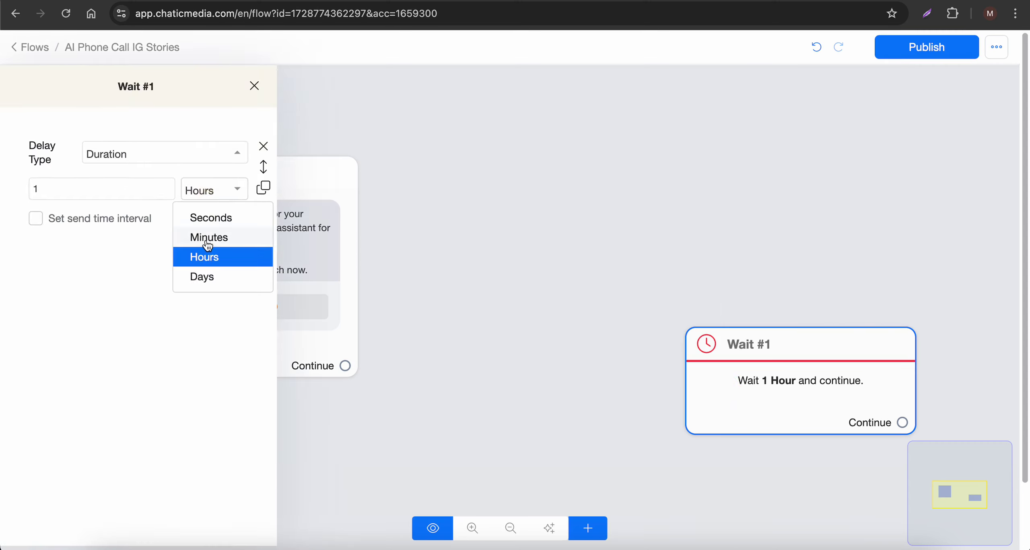
pyautogui.click(216, 222)
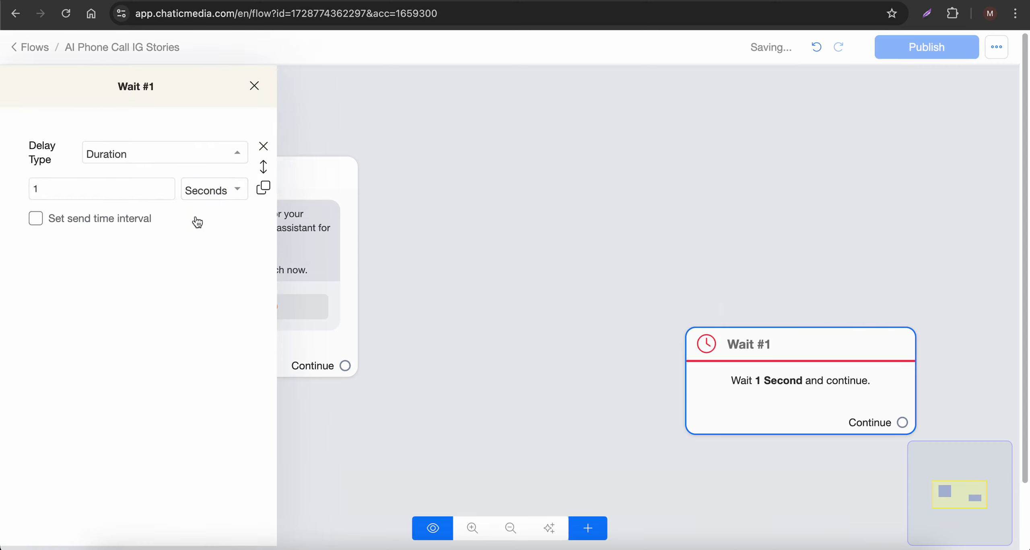
pyautogui.click(72, 185)
pyautogui.write('5')
pyautogui.click(488, 299)
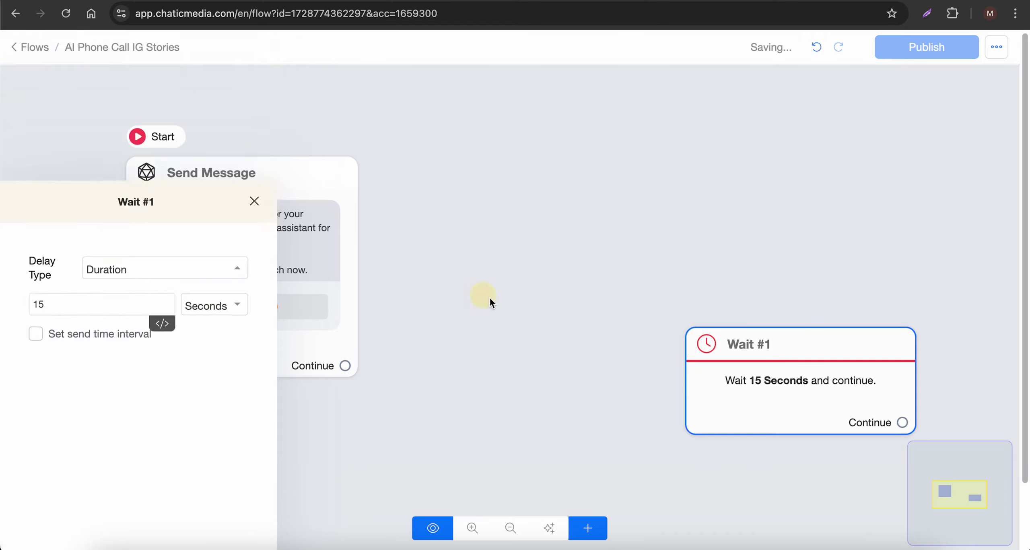
pyautogui.moveTo(697, 358); pyautogui.dragTo(519, 357)
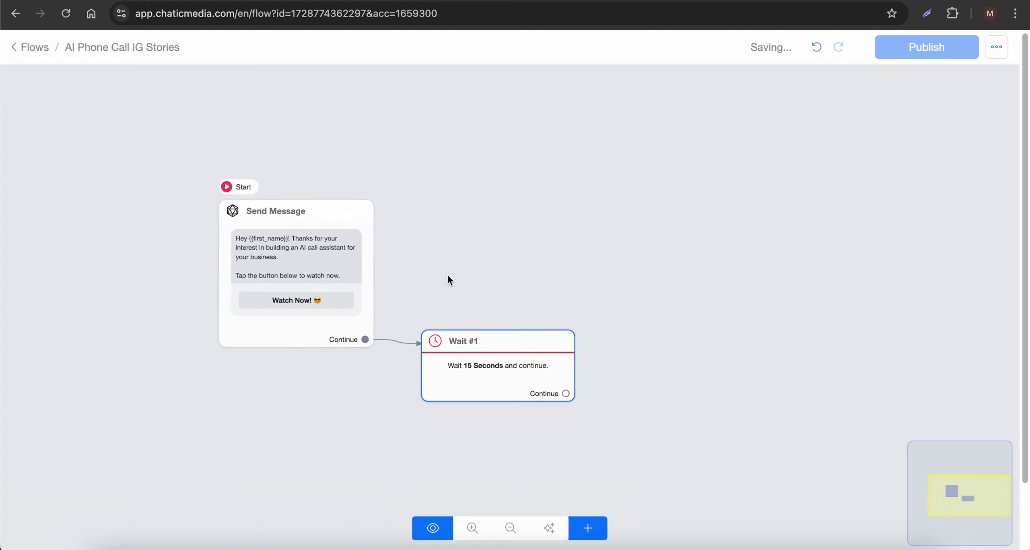
# Step: Add a Condition step that checks Tags is "watch video", save it, and connect it after the 15-second Wait step
pyautogui.click(588, 528)
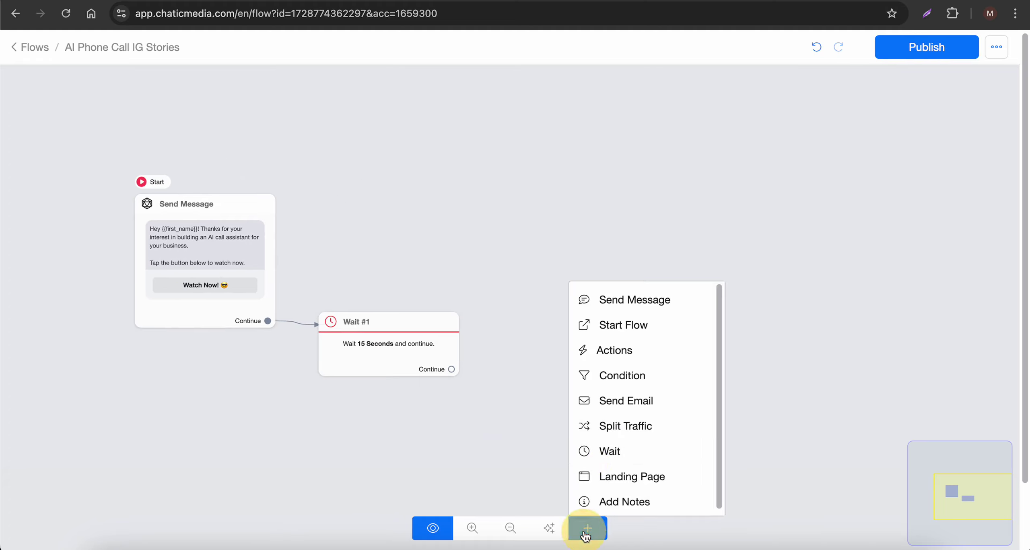
pyautogui.click(628, 381)
pyautogui.click(116, 212)
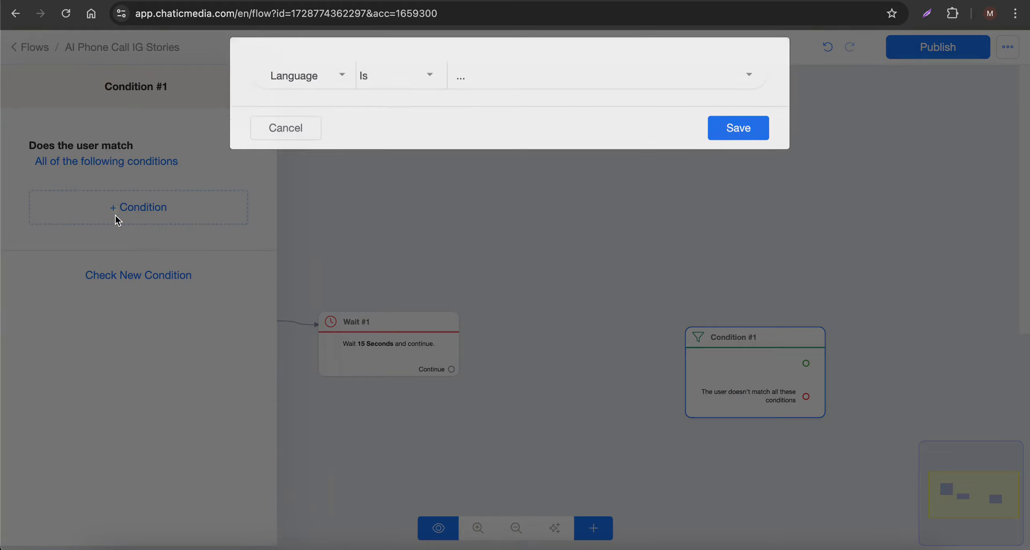
pyautogui.click(312, 93)
pyautogui.write('tag')
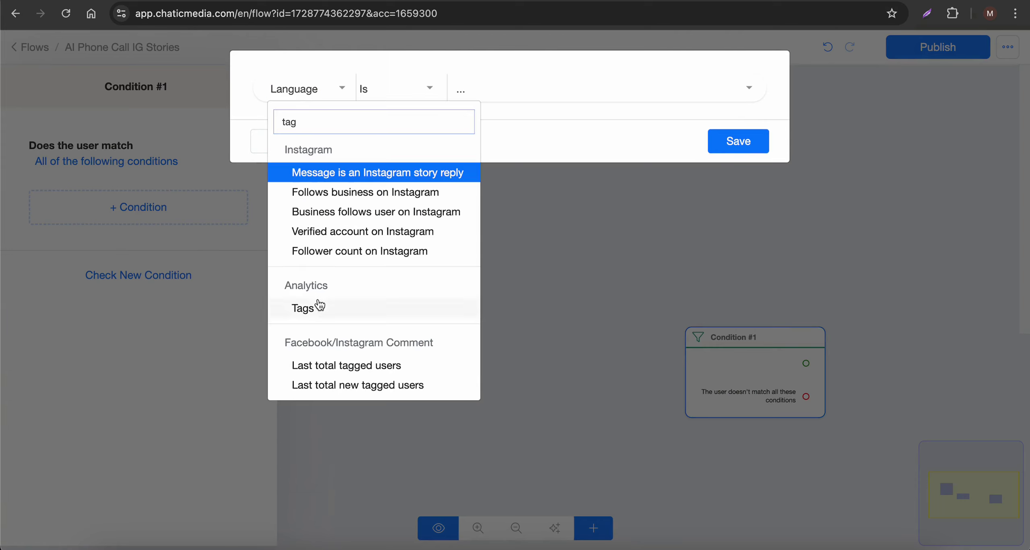
pyautogui.click(320, 306)
pyautogui.click(507, 98)
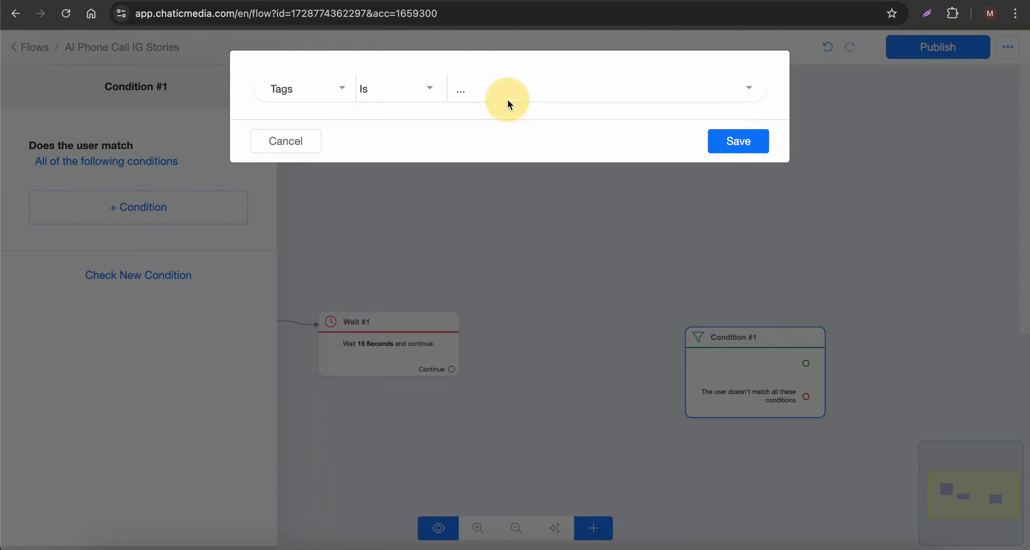
pyautogui.write('wa')
pyautogui.click(492, 215)
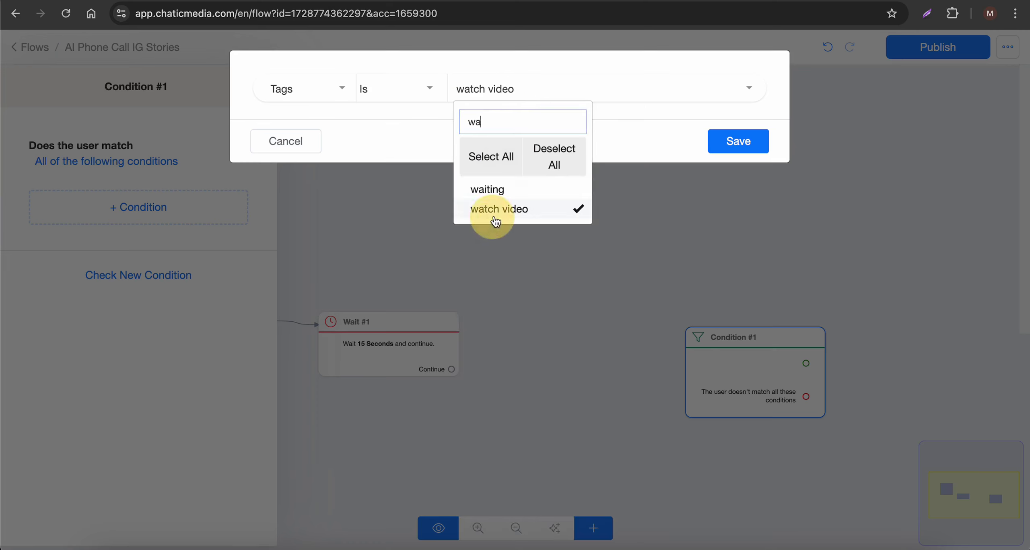
pyautogui.click(738, 141)
pyautogui.click(687, 202)
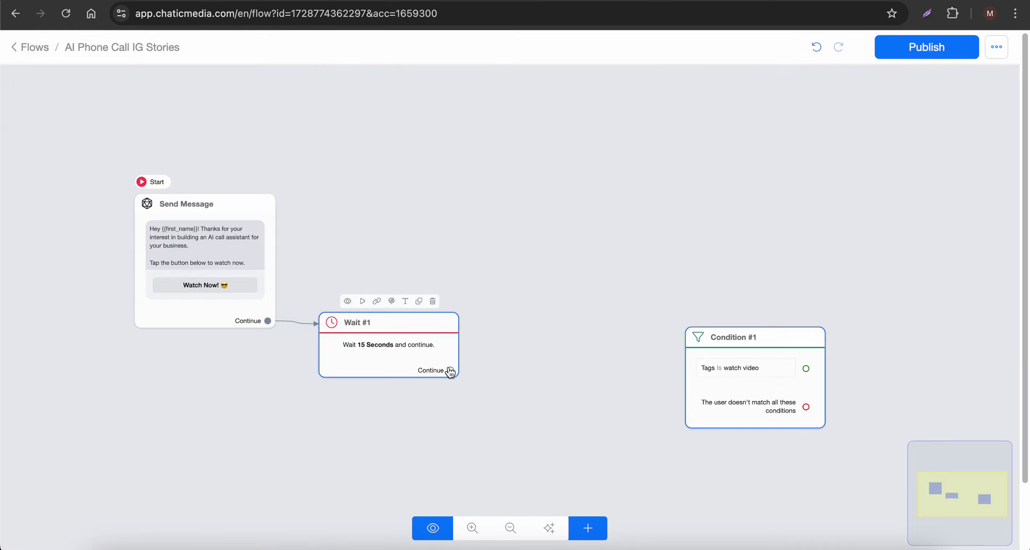
pyautogui.moveTo(451, 369); pyautogui.dragTo(547, 346)
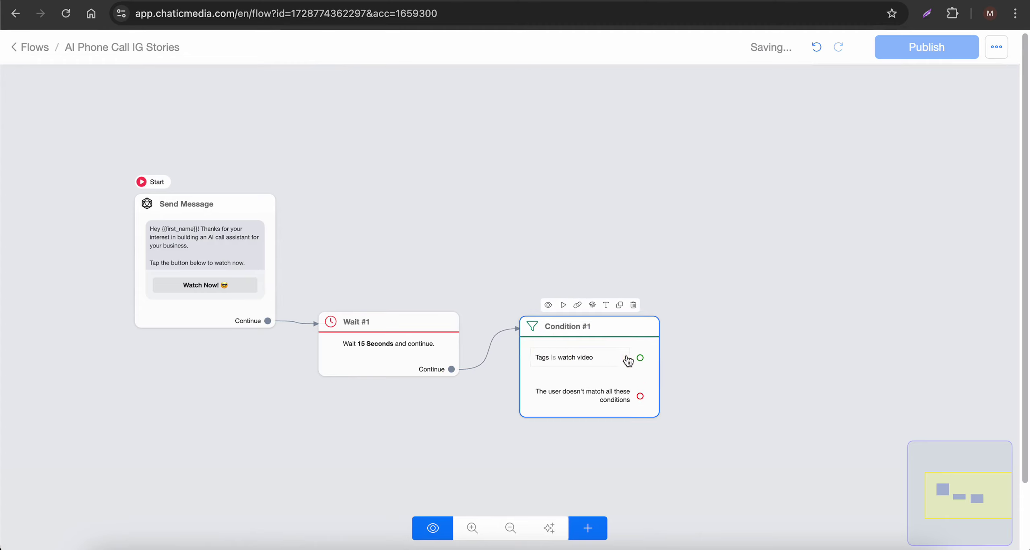
# Step: Attach a new Send Message step to both the matching and the non-matching branch of the condition
pyautogui.click(755, 189)
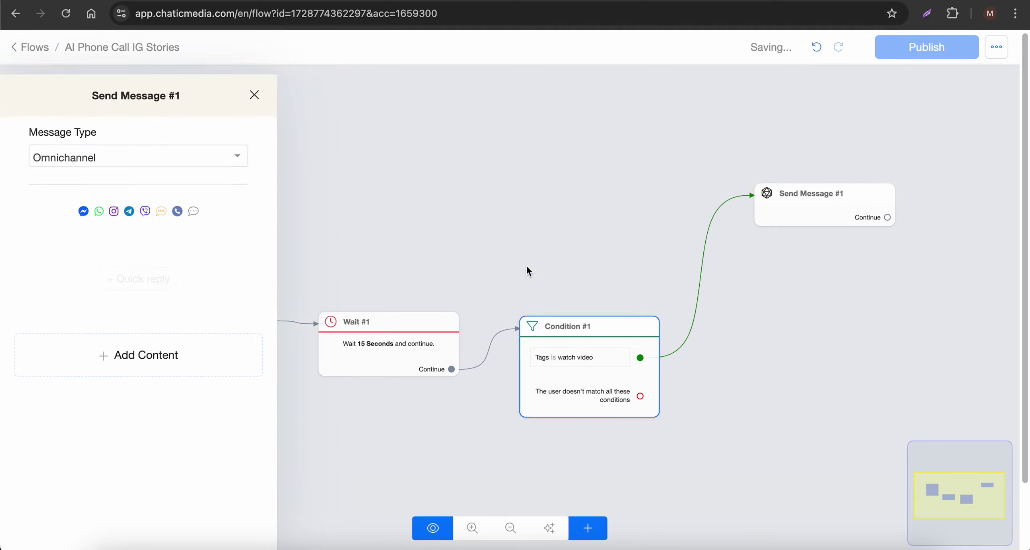
pyautogui.click(490, 192)
pyautogui.moveTo(541, 341); pyautogui.dragTo(698, 381)
pyautogui.click(432, 141)
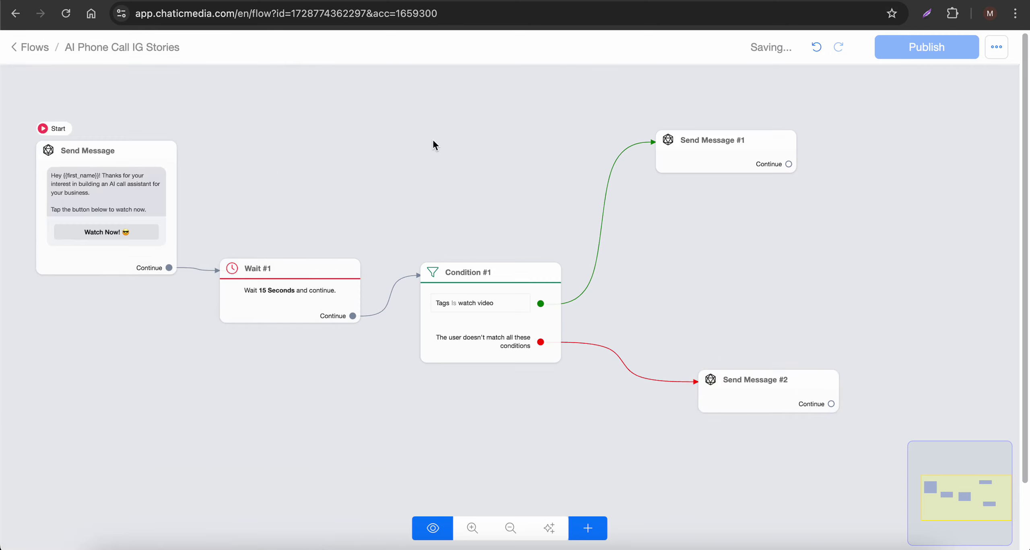
# Step: Write in Send Message #1: "Thanks for checking out the video. Would you like to build yourself or want to hire our team to do it for you?"
pyautogui.moveTo(169, 208)
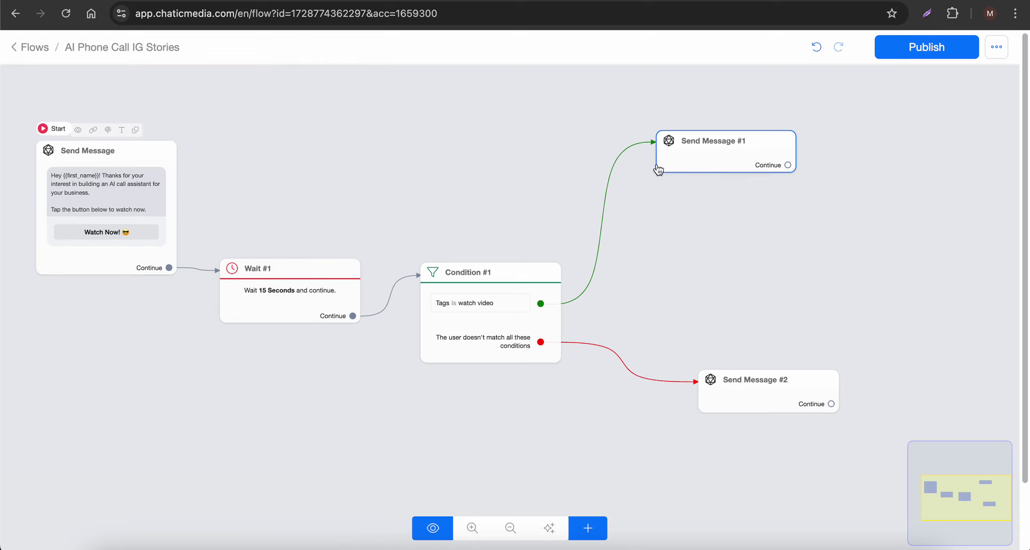
pyautogui.click(771, 152)
pyautogui.click(157, 345)
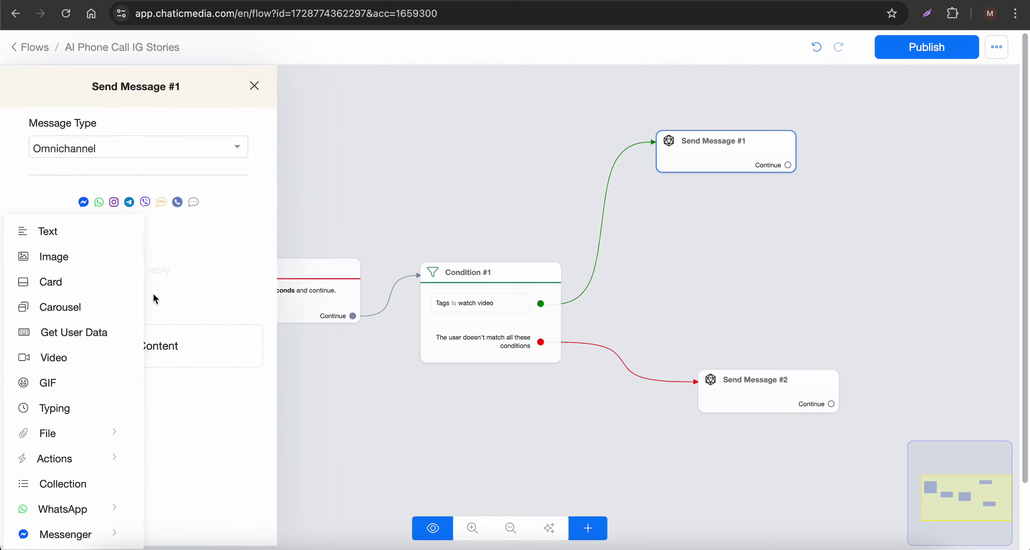
pyautogui.click(64, 238)
pyautogui.click(94, 243)
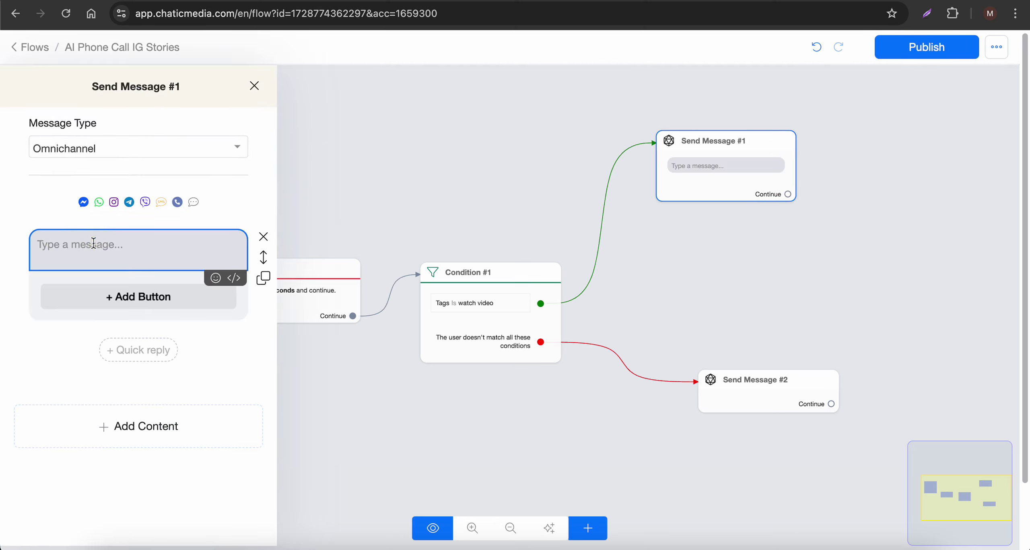
pyautogui.write('Thanks for checking out the video.')
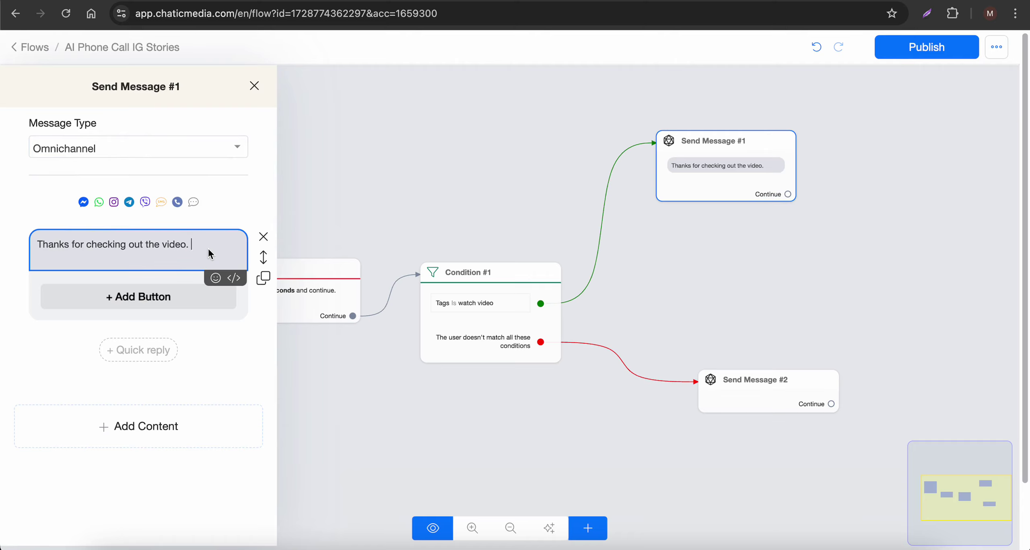
pyautogui.press('F5')
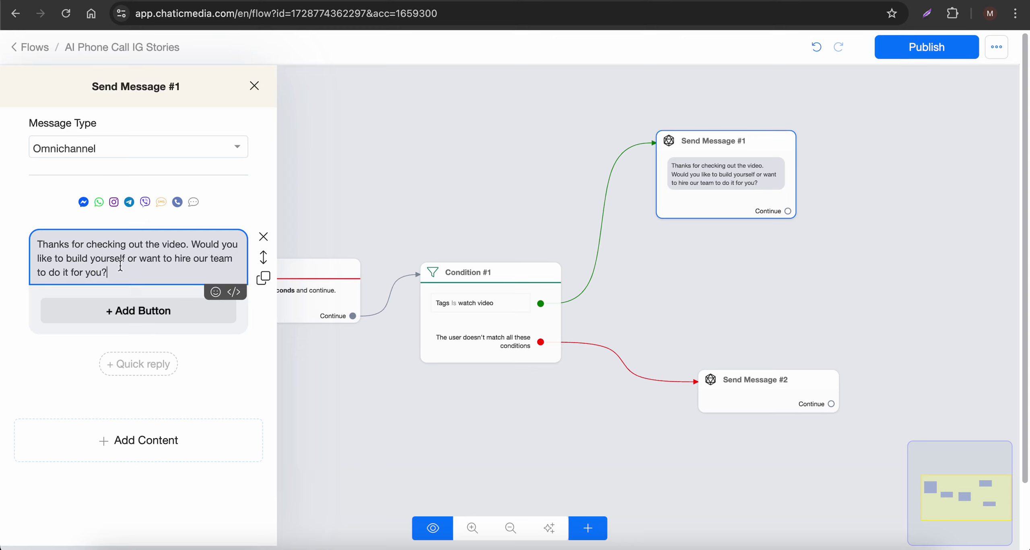
pyautogui.moveTo(121, 278); pyautogui.dragTo(15, 231)
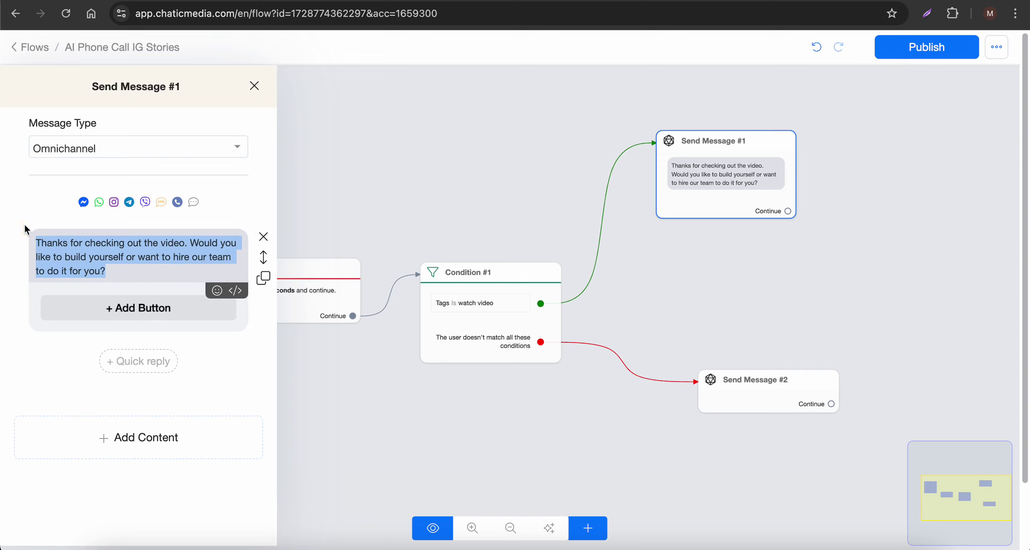
pyautogui.click(483, 185)
pyautogui.moveTo(560, 328); pyautogui.dragTo(459, 284)
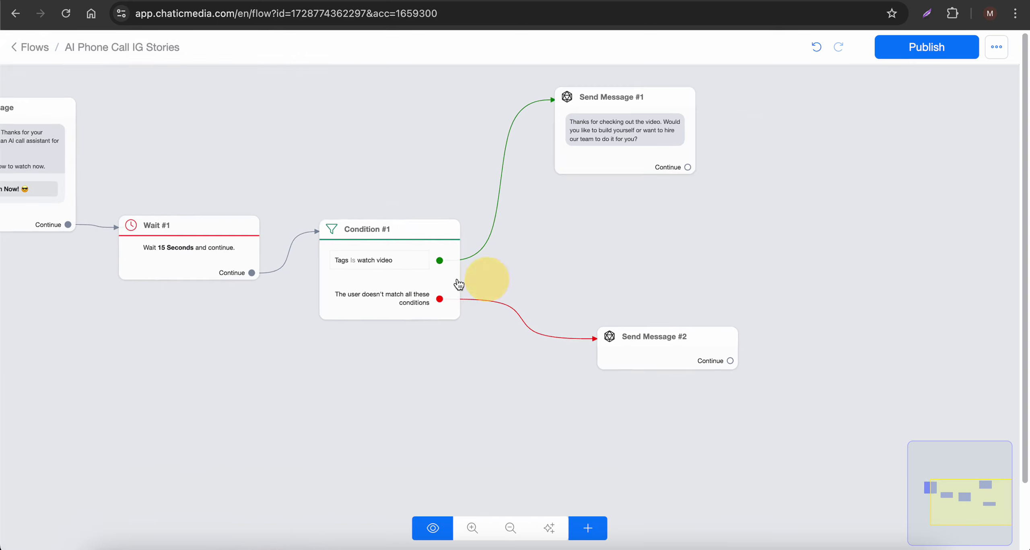
# Step: Write in Send Message #2: "This AI phone call assistant is super awesome👍👍 Just tap the button above to see how this actually benefit your business."
pyautogui.click(459, 284)
pyautogui.scroll(3, 367, 306)
pyautogui.scroll(-3, 370, 261)
pyautogui.click(644, 342)
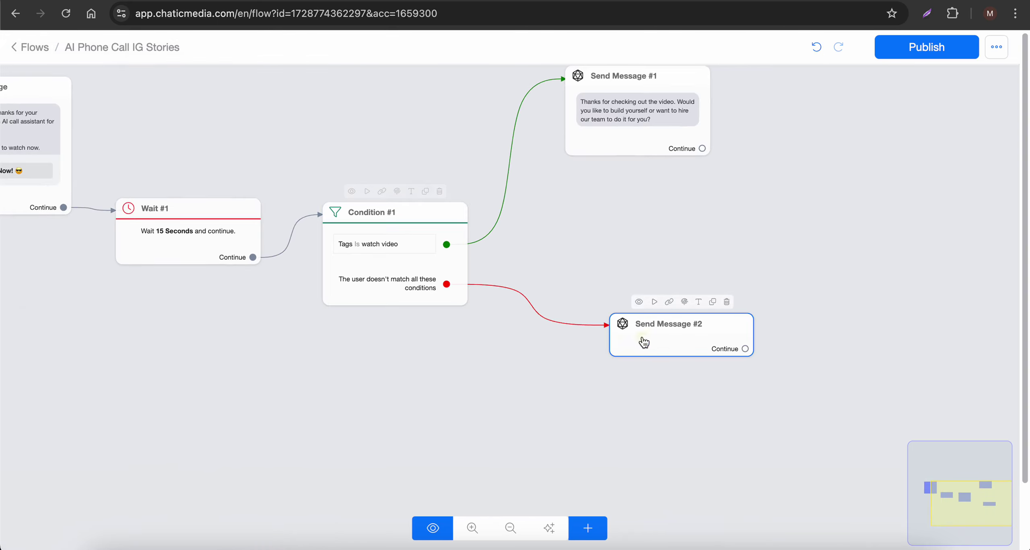
pyautogui.click(121, 347)
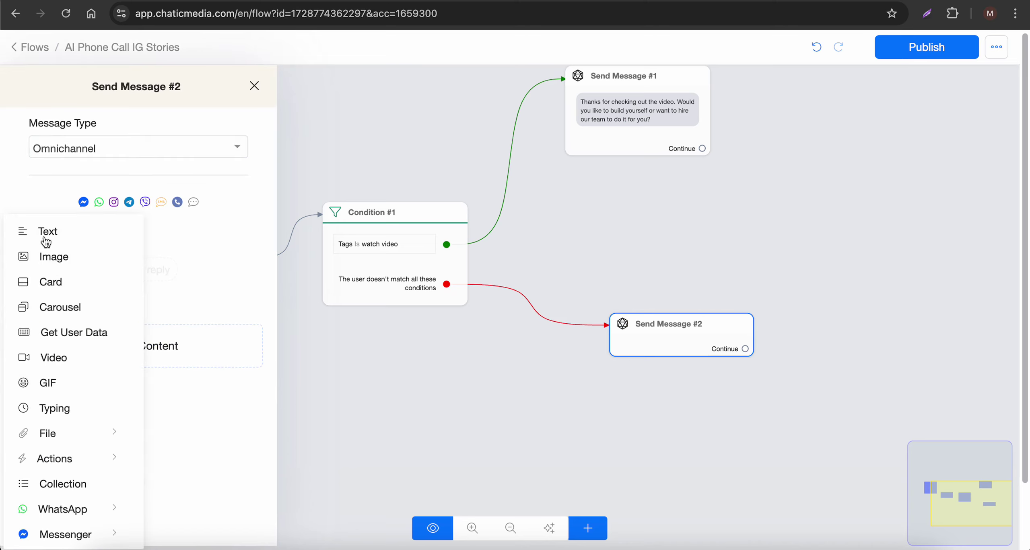
pyautogui.click(46, 234)
pyautogui.click(97, 252)
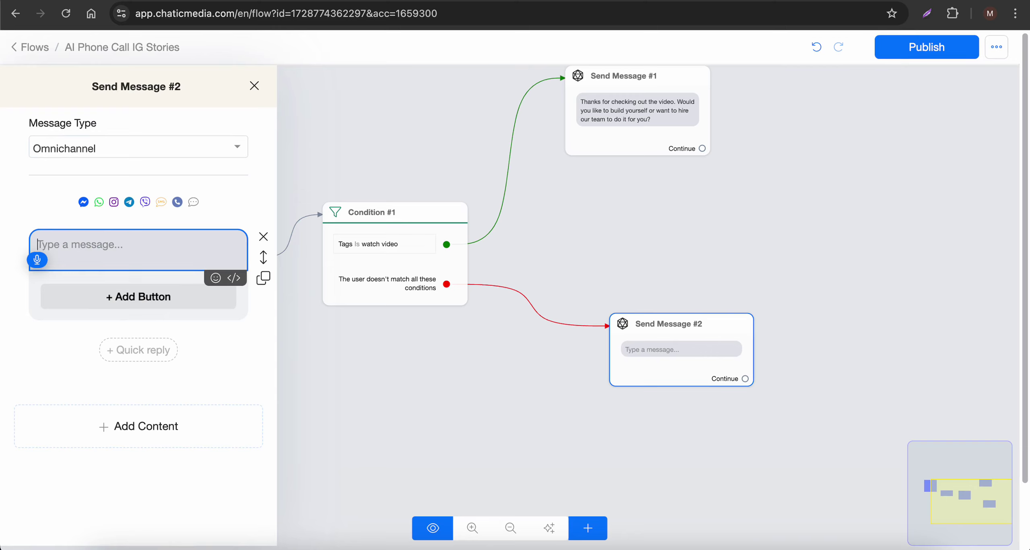
pyautogui.write('This iPhone called assistant is super awesome. Just tap the button above to see how this')
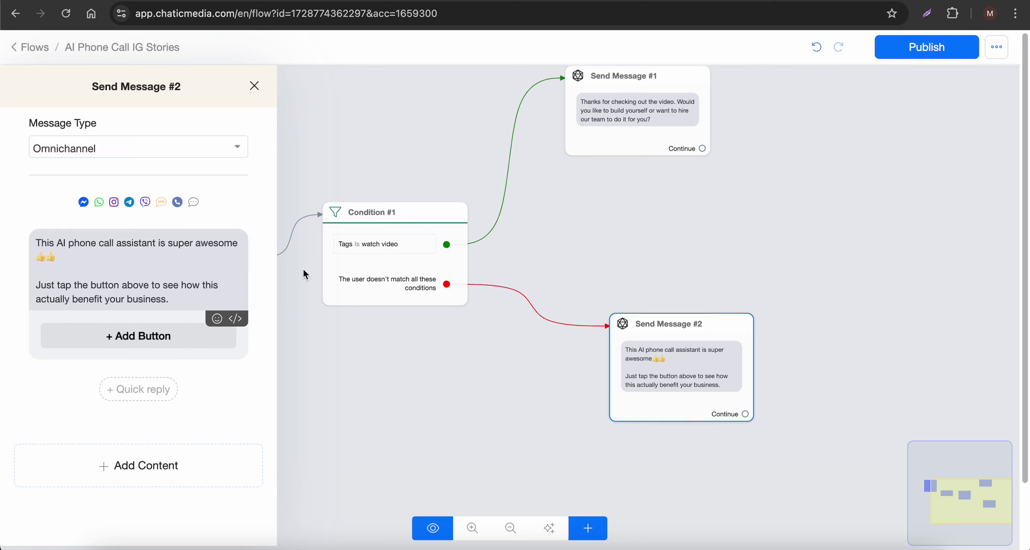
pyautogui.click(571, 244)
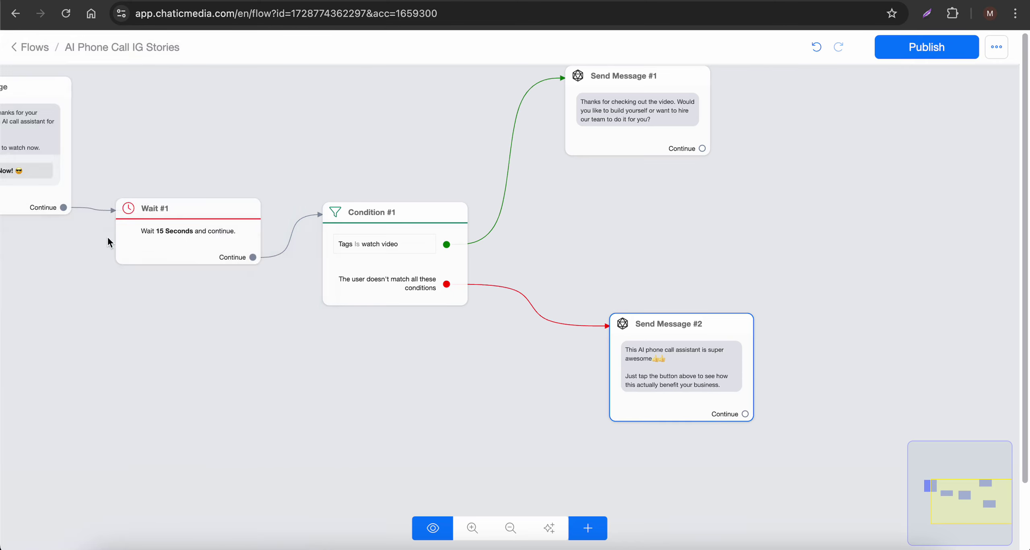
# Step: Insert the word "can" before "benefit your business" in the text of Send Message #2
pyautogui.scroll(3, 107, 235)
pyautogui.scroll(-4, 354, 259)
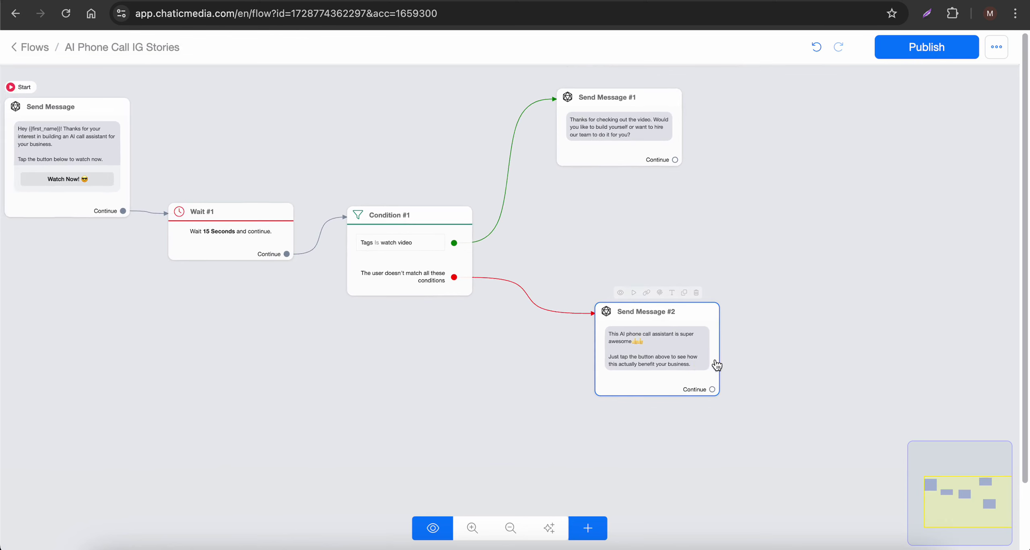
pyautogui.click(683, 362)
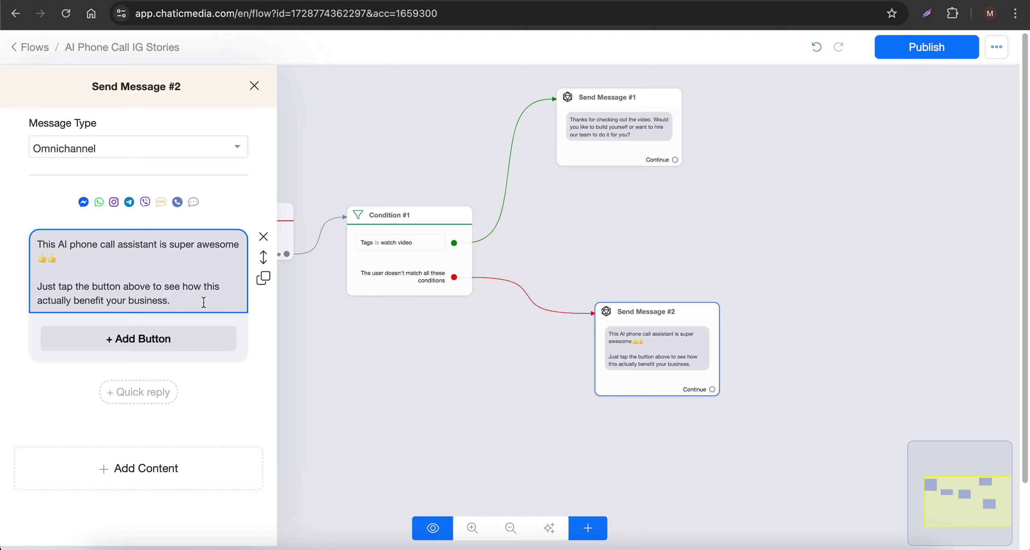
pyautogui.click(71, 301)
pyautogui.write('can')
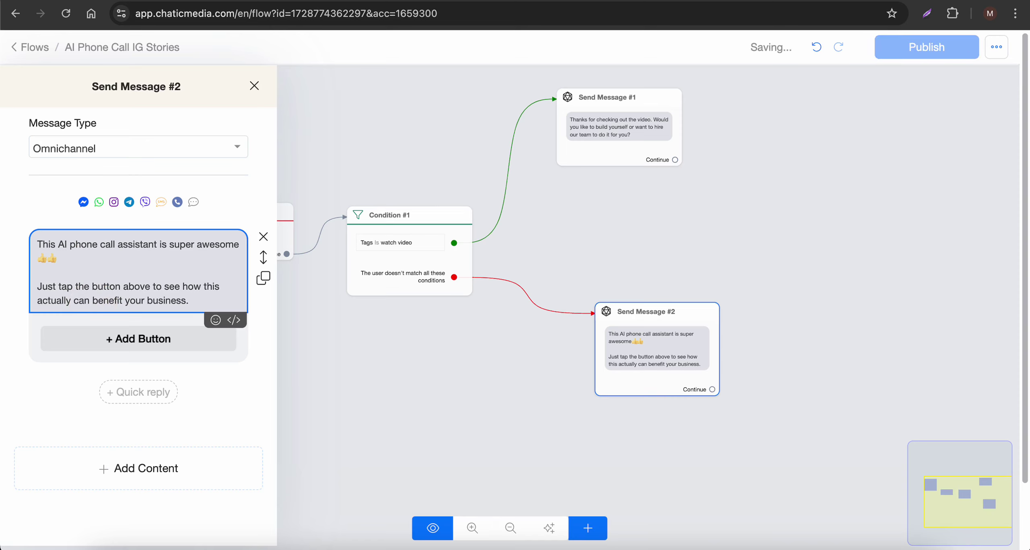
pyautogui.click(661, 275)
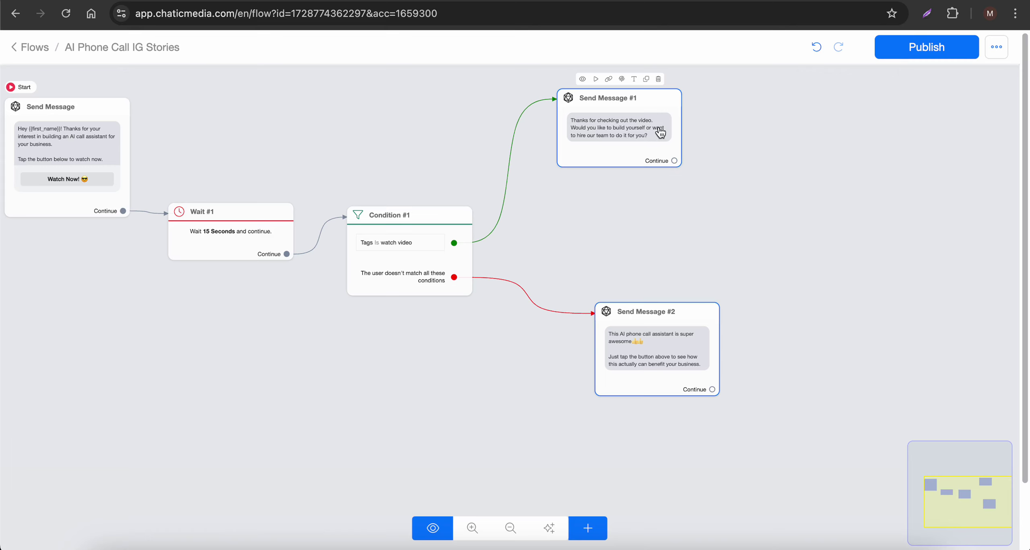
# Step: Move Send Message #1 farther away from the condition step and publish the flow
pyautogui.scroll(1, 660, 132)
pyautogui.moveTo(660, 132); pyautogui.dragTo(717, 140)
pyautogui.scroll(-3, 641, 270)
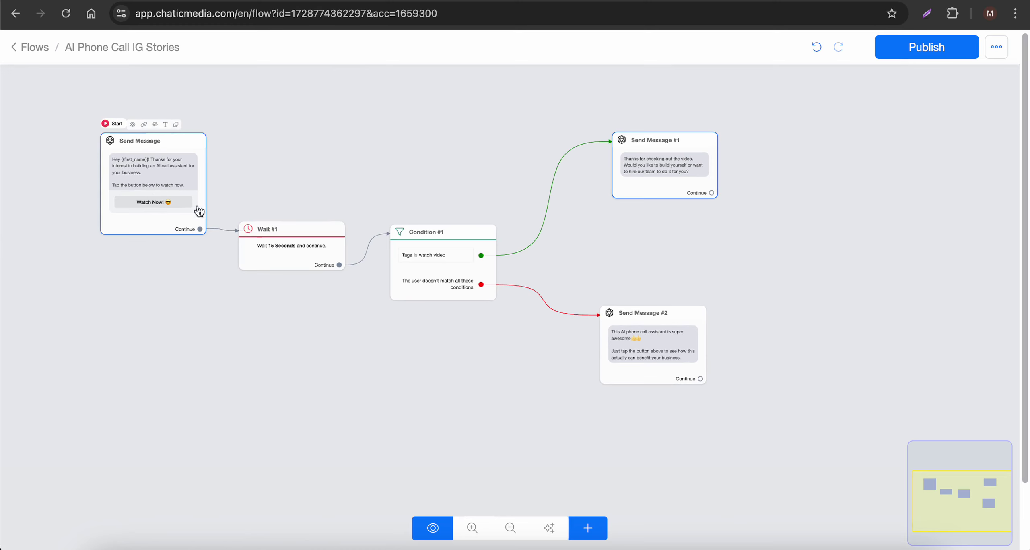
pyautogui.scroll(2, 306, 273)
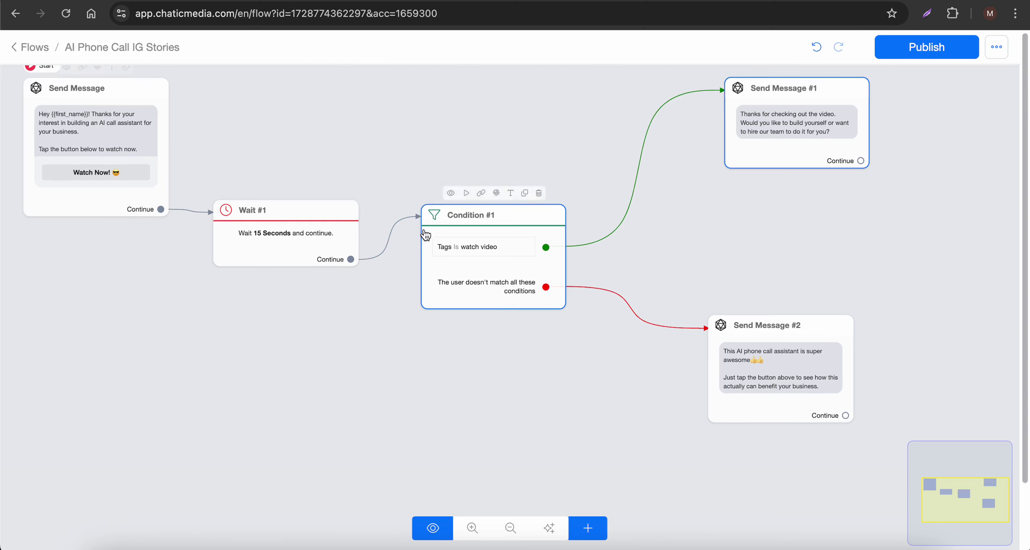
pyautogui.click(926, 49)
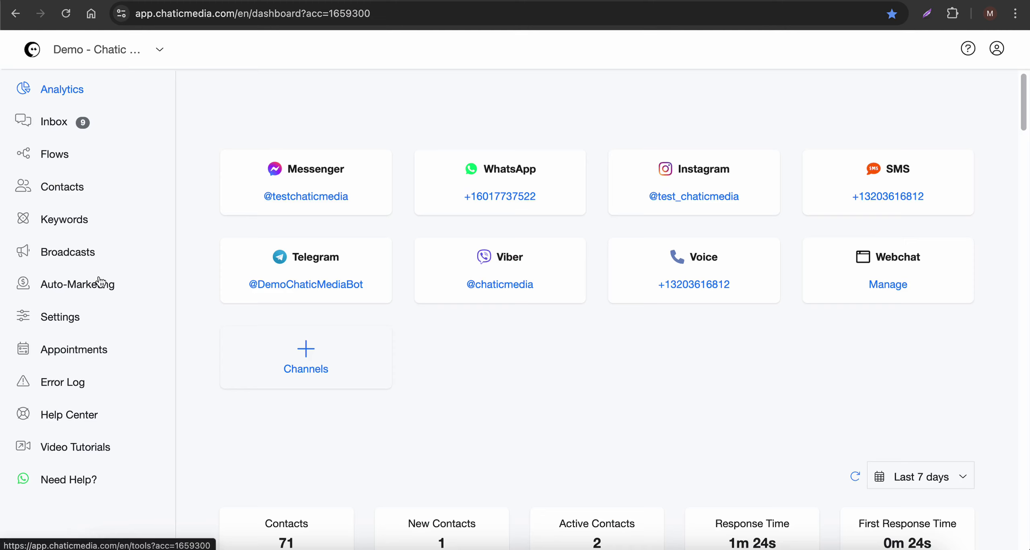
# Step: Create a new Instagram Story automation in Auto-Marketing with the name "AI Phone Ca"
pyautogui.click(101, 282)
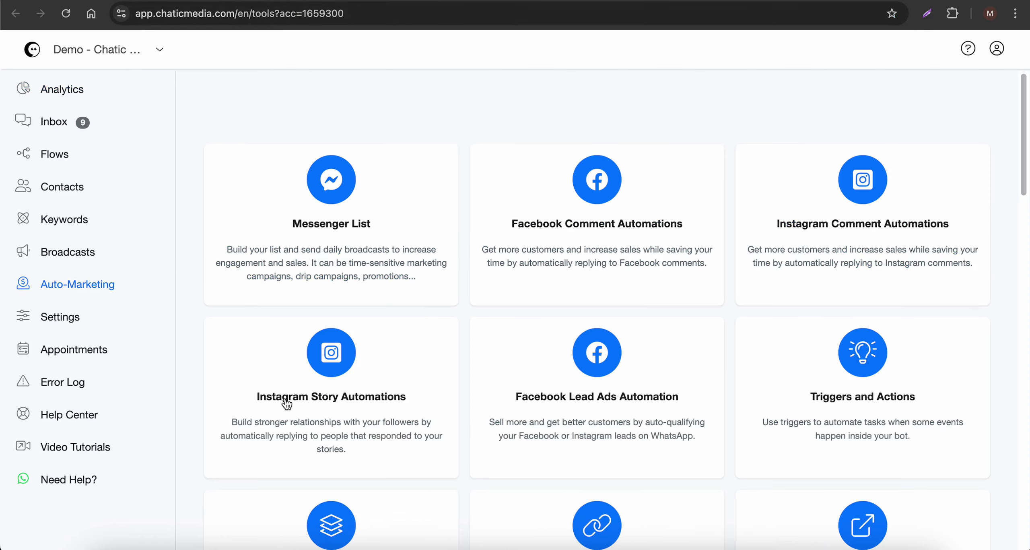
pyautogui.click(316, 403)
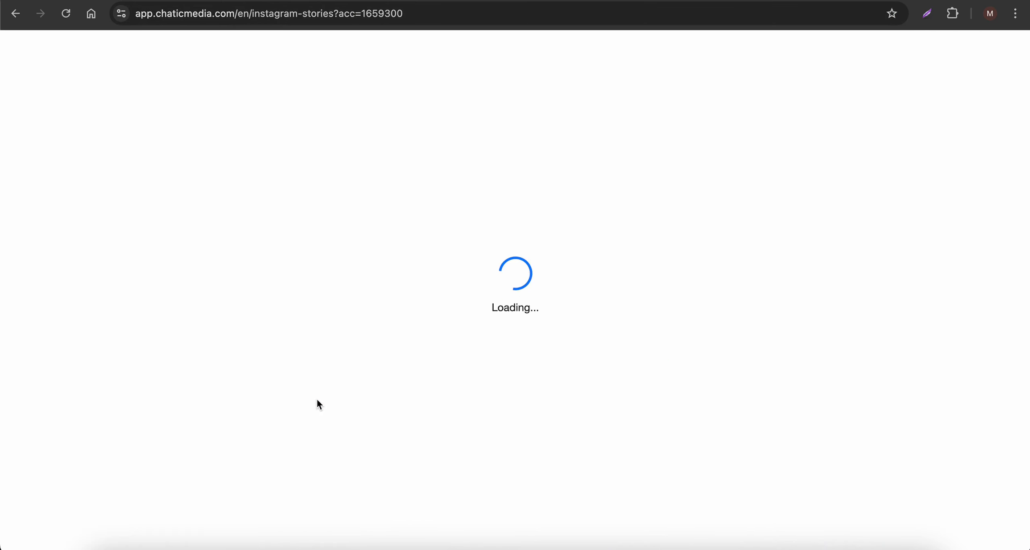
pyautogui.click(623, 270)
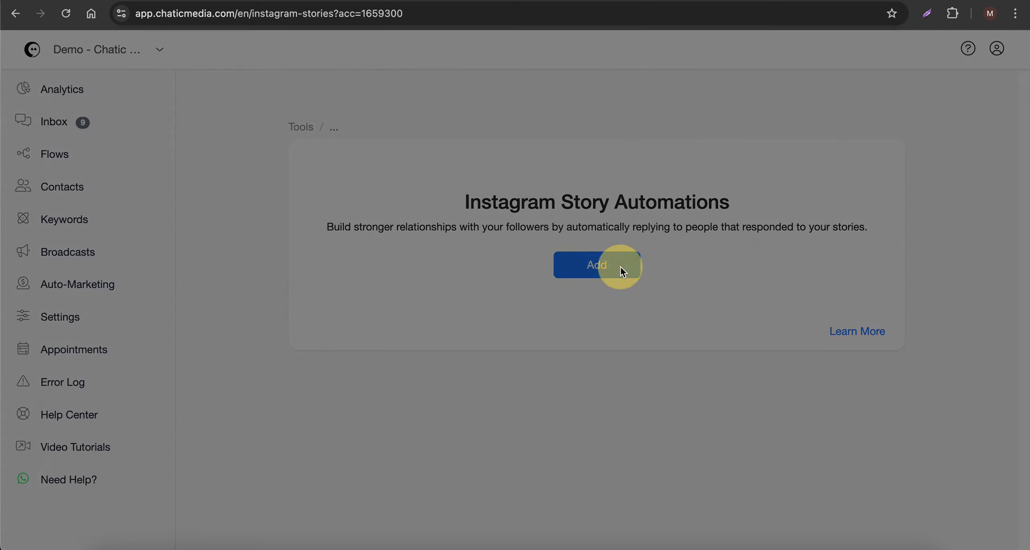
pyautogui.click(417, 122)
pyautogui.write('AI Phone c')
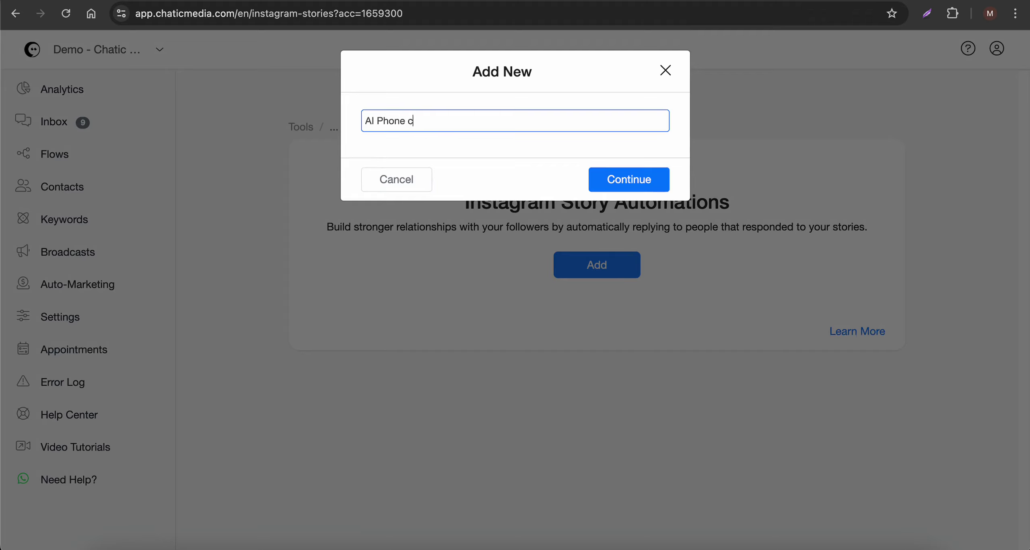
pyautogui.write('A')
pyautogui.press('BackSpace')
pyautogui.press('BackSpace')
pyautogui.write('Ca')
pyautogui.click(622, 188)
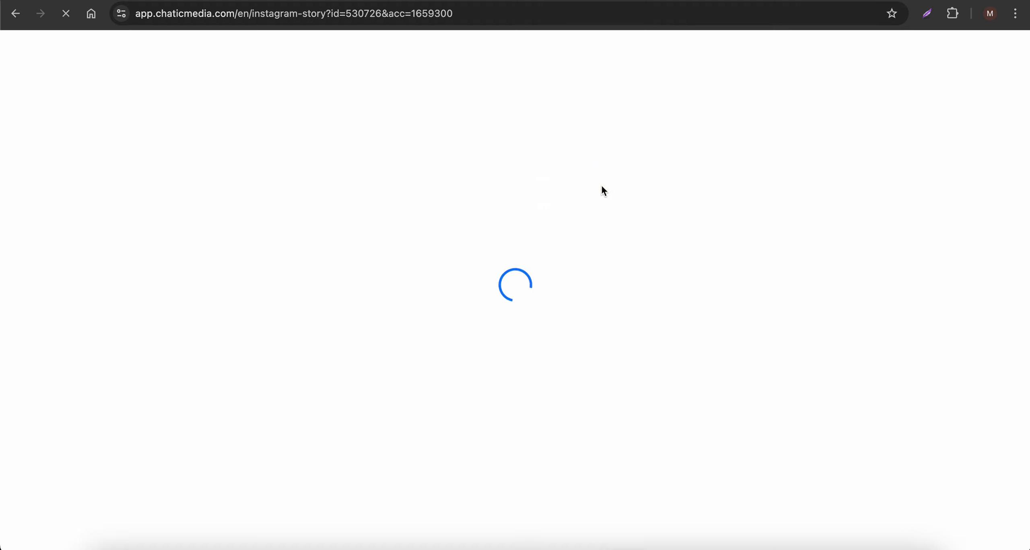
# Step: Try tracking replies on the specific AI phone call story only, and return the tracking to All Stories
pyautogui.moveTo(211, 118); pyautogui.dragTo(289, 118)
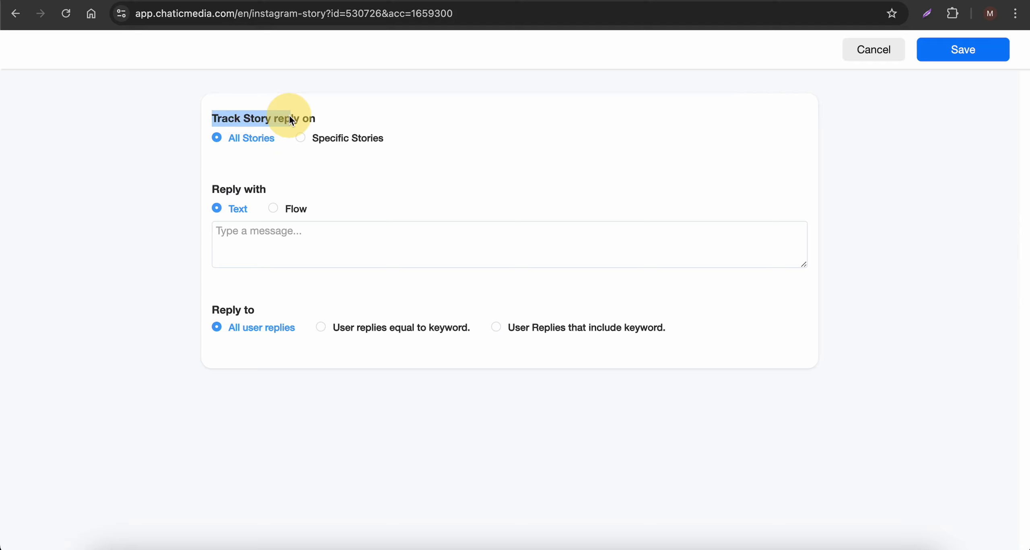
pyautogui.click(301, 138)
pyautogui.click(241, 140)
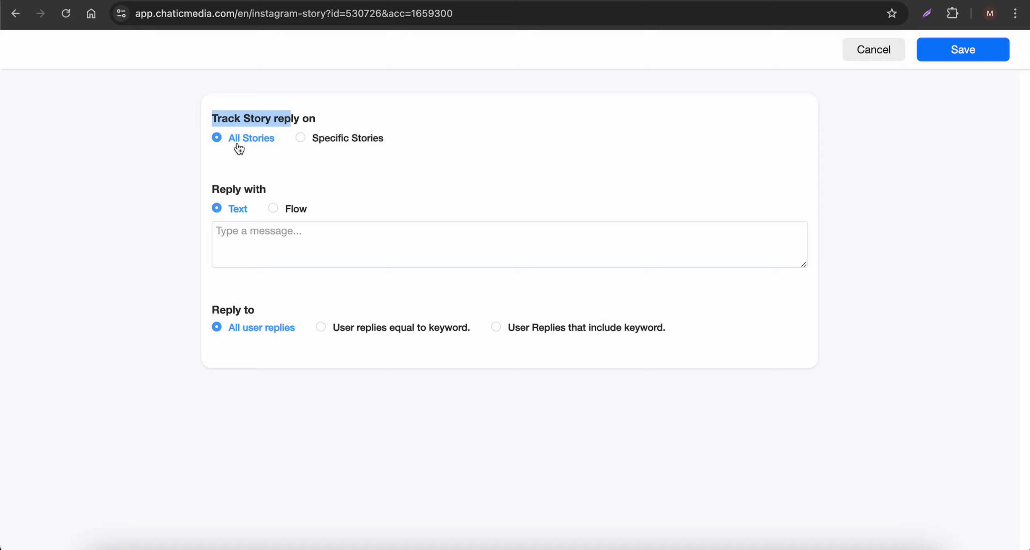
pyautogui.click(325, 142)
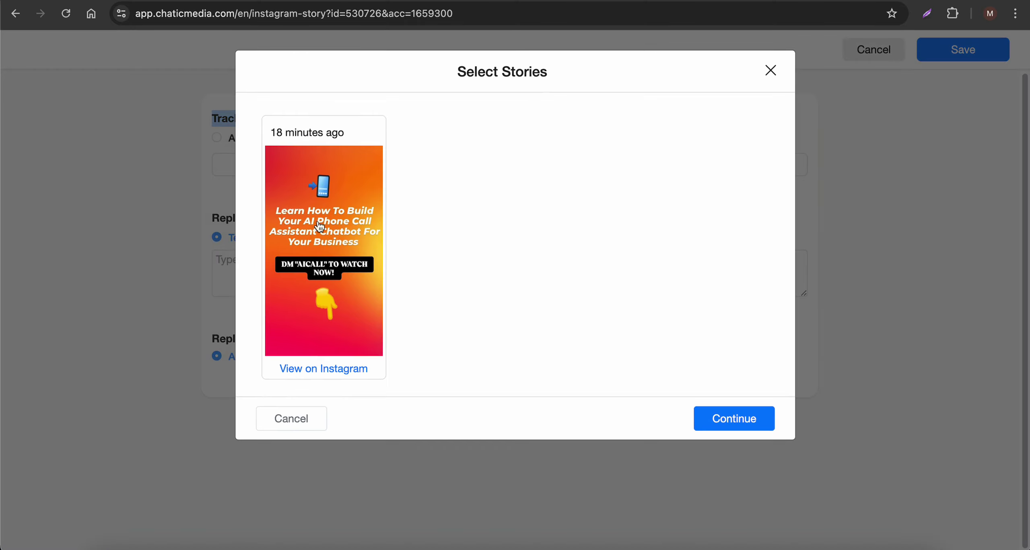
pyautogui.click(319, 133)
pyautogui.click(321, 244)
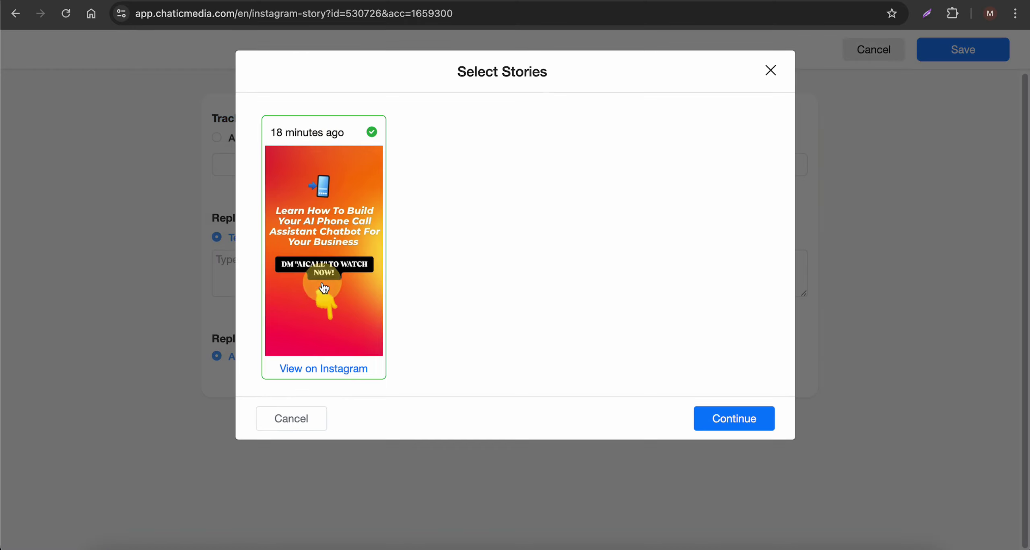
pyautogui.click(770, 70)
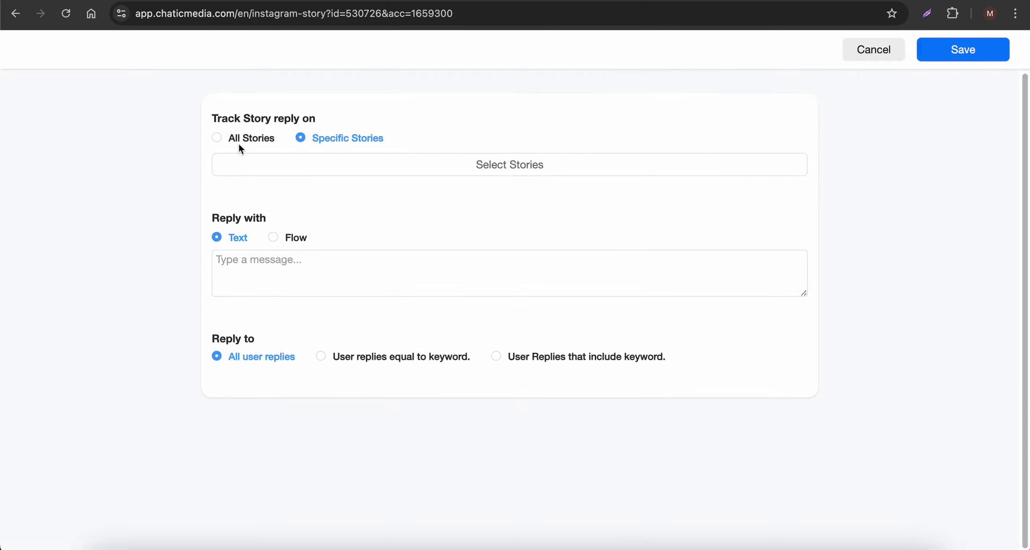
pyautogui.click(242, 140)
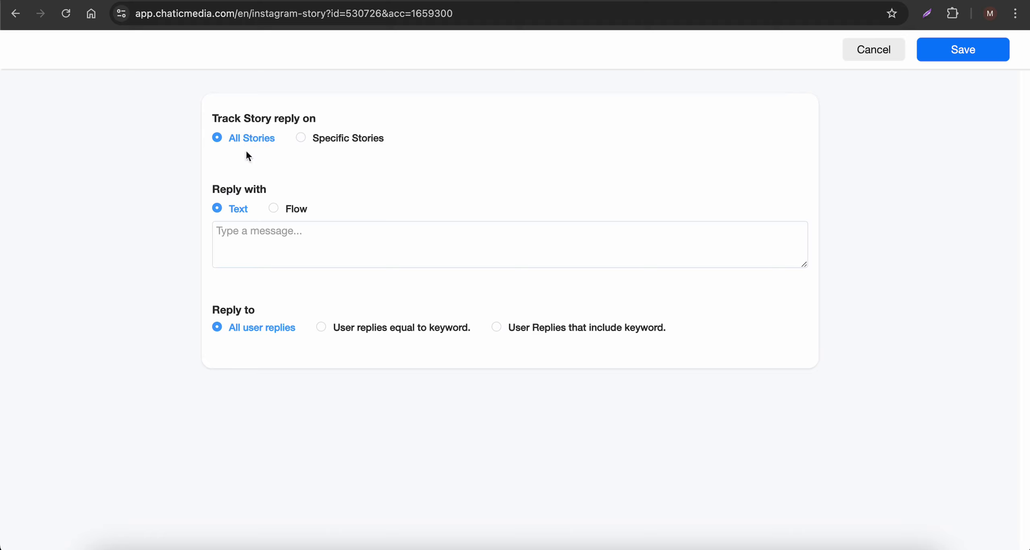
# Step: Set the story automation to reply with the flow "AI Phone Call IG Stories"
pyautogui.moveTo(213, 191); pyautogui.dragTo(276, 191)
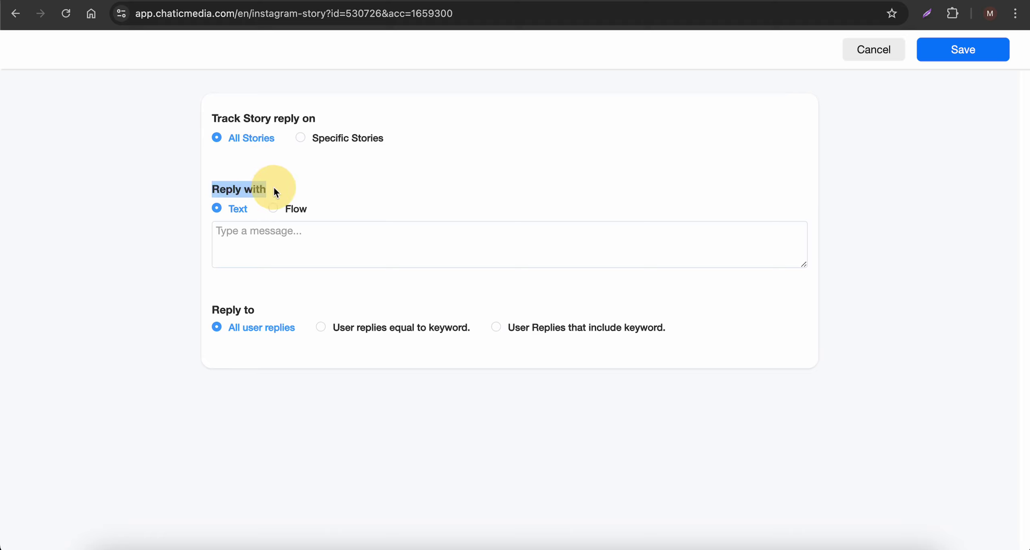
pyautogui.click(260, 237)
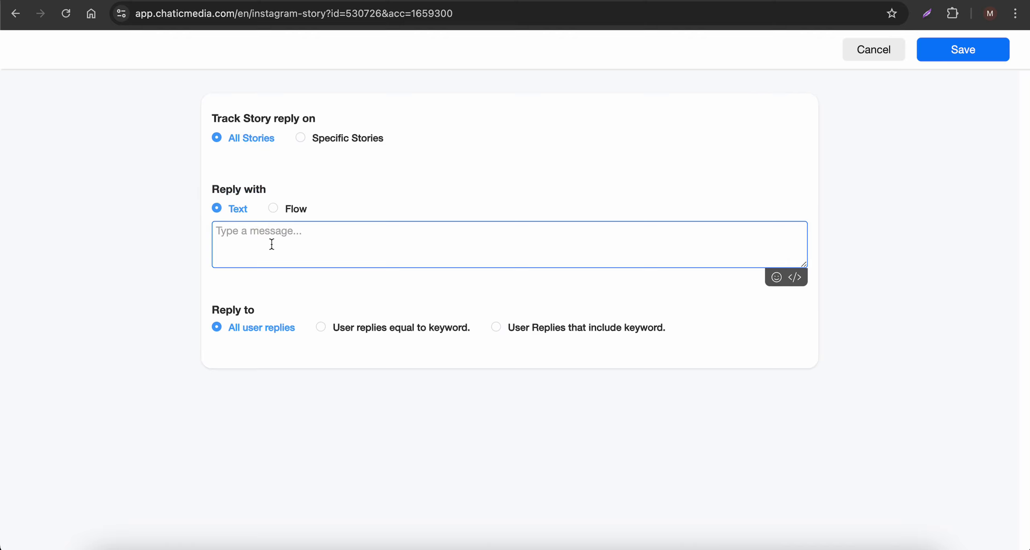
pyautogui.click(273, 209)
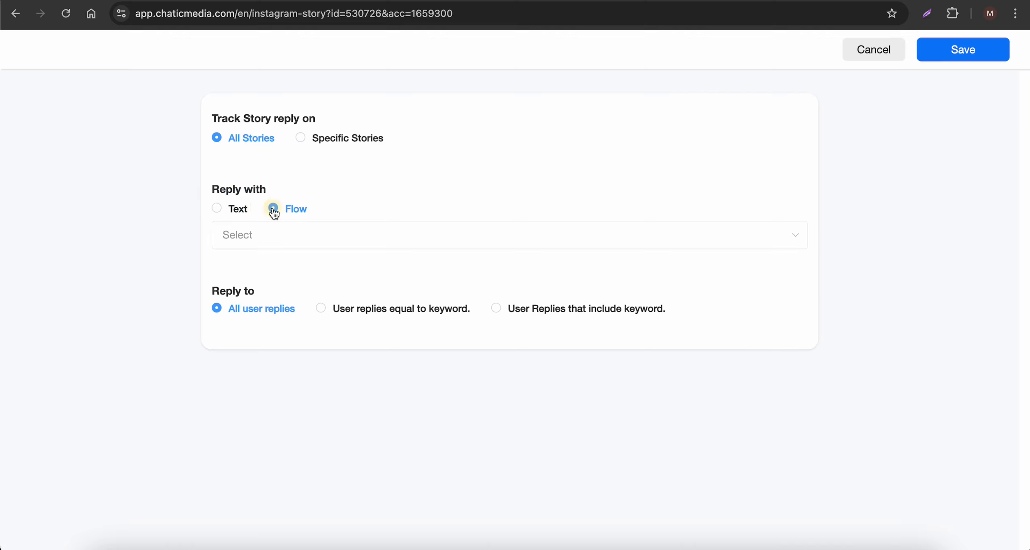
pyautogui.click(279, 247)
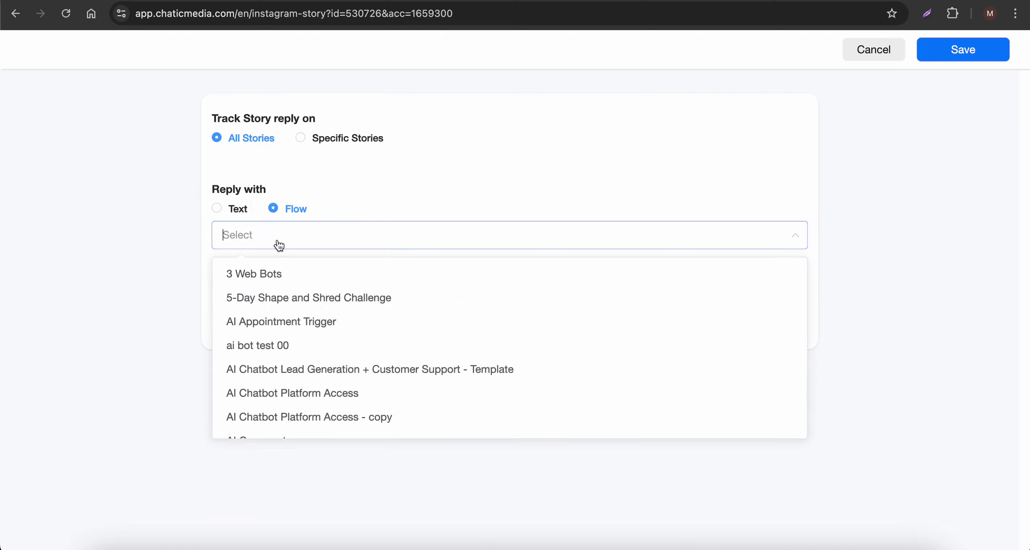
pyautogui.click(726, 2)
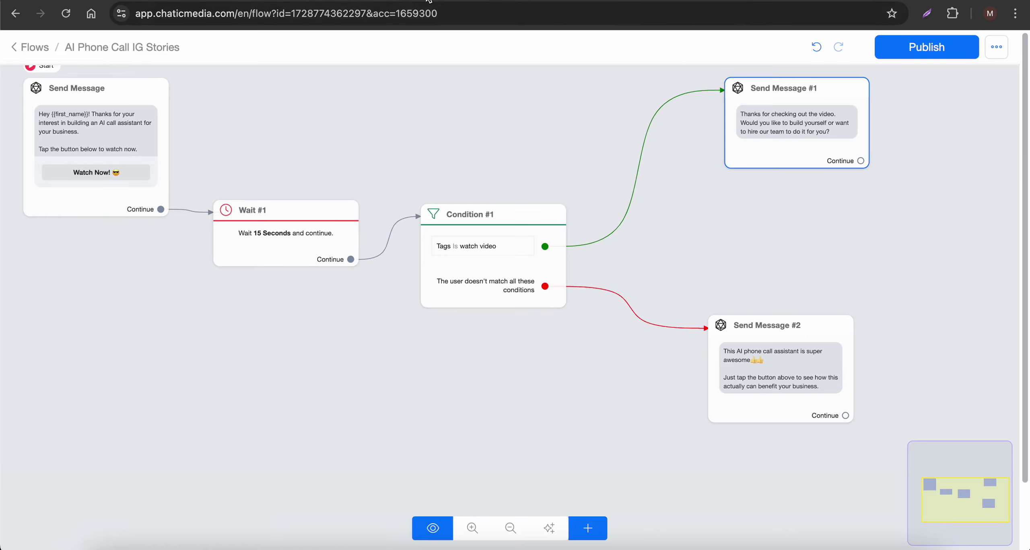
pyautogui.click(376, 4)
pyautogui.write('ai p')
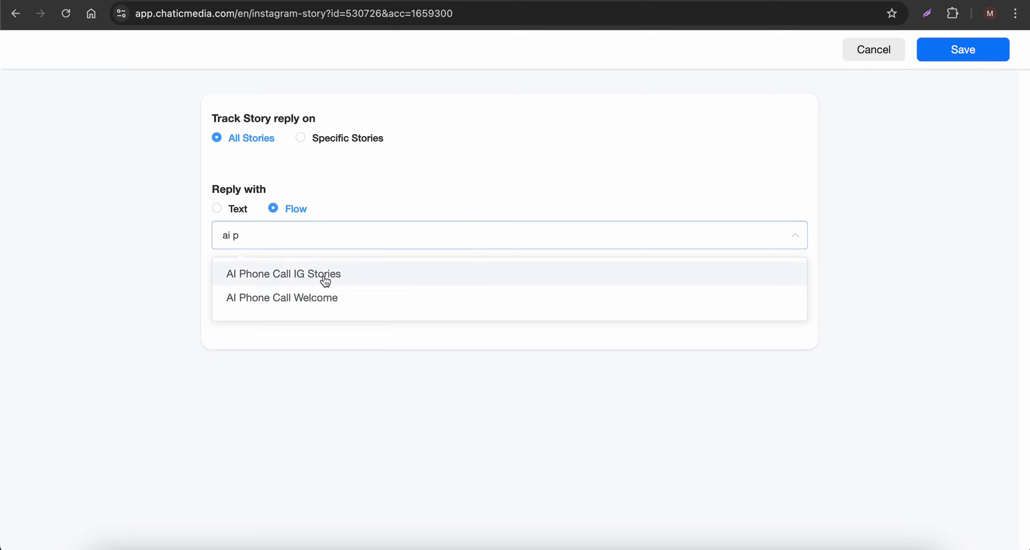
pyautogui.click(325, 278)
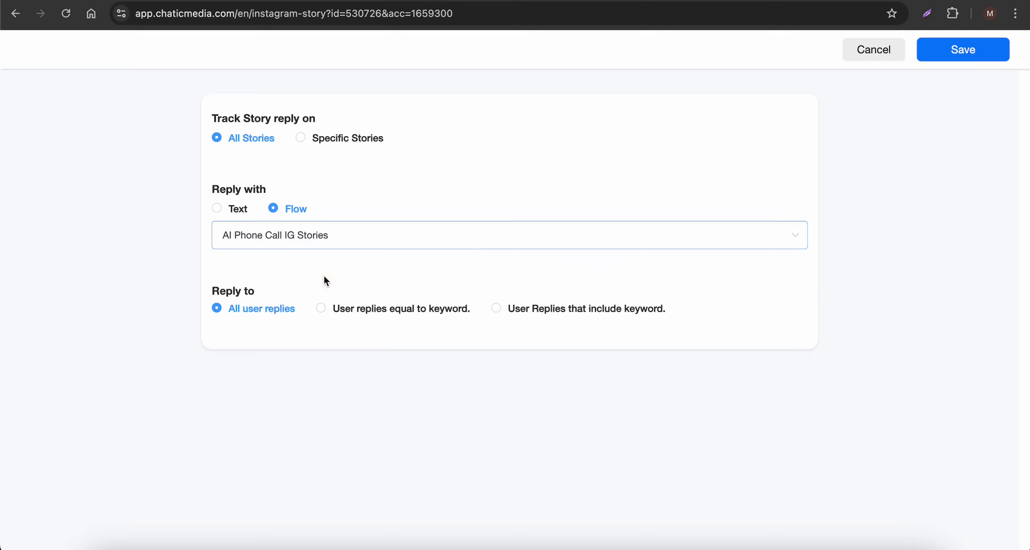
# Step: Check the chosen reply flow's name and steps in the flow builder and review the Reply to setting
pyautogui.click(727, 2)
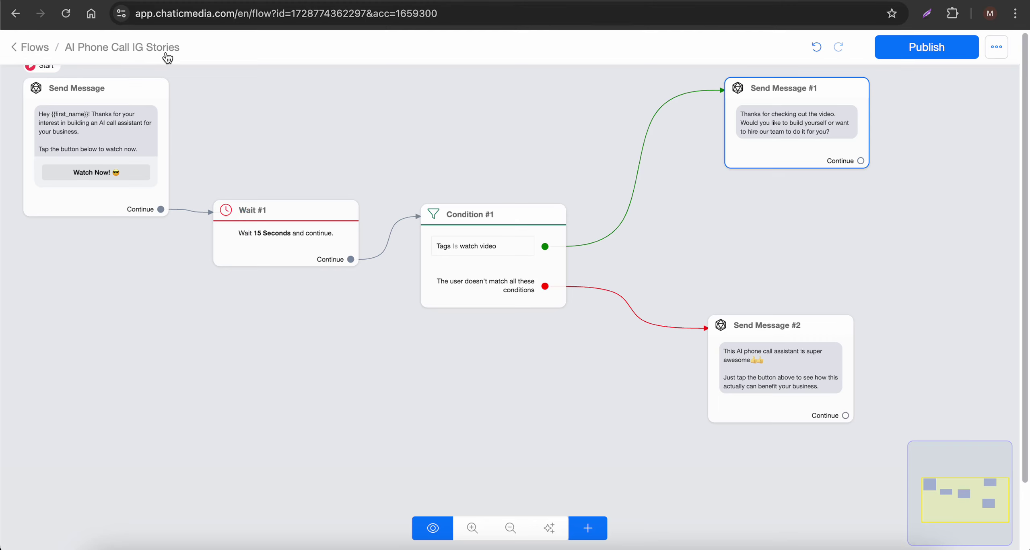
pyautogui.click(368, 3)
pyautogui.click(116, 244)
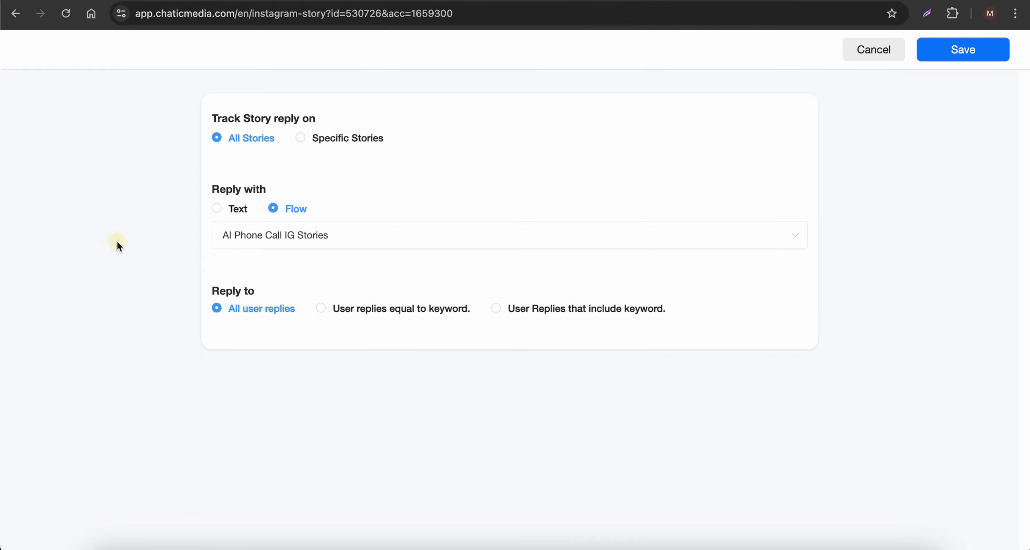
pyautogui.tripleClick(253, 293)
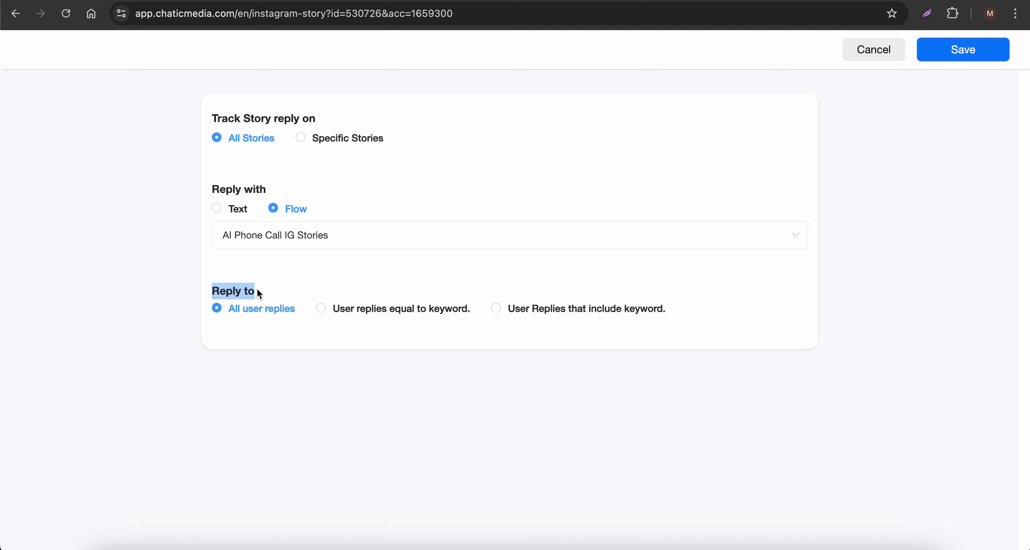
pyautogui.click(744, 2)
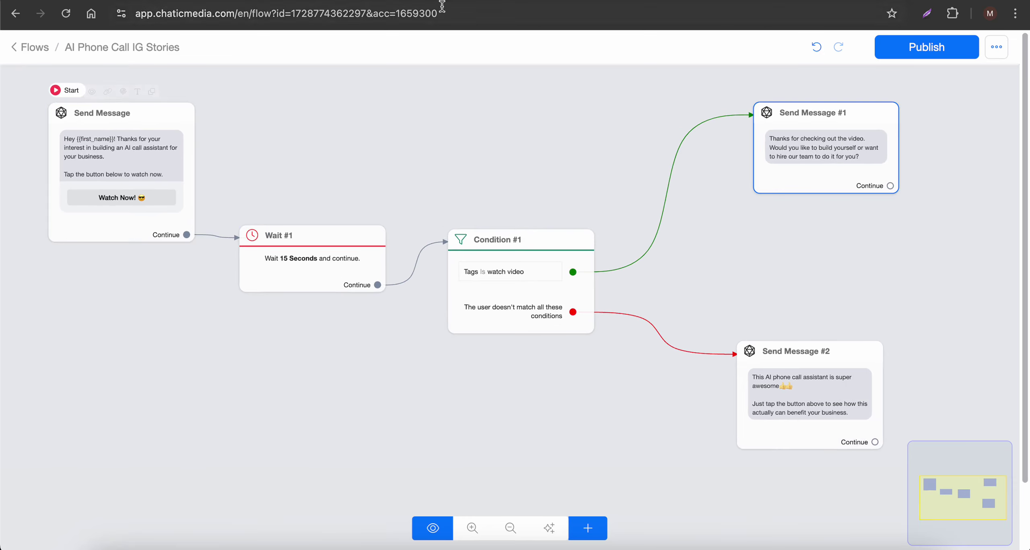
pyautogui.click(644, 2)
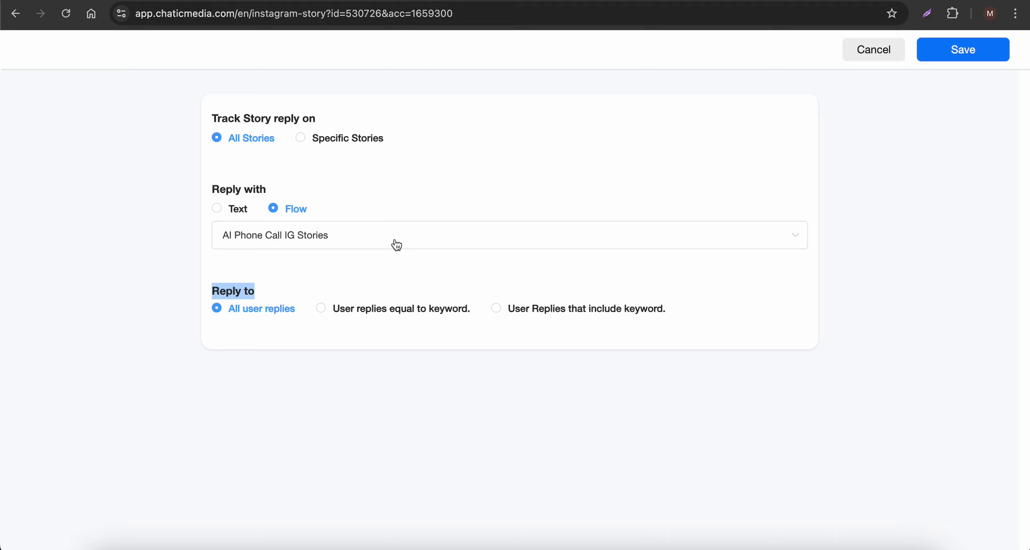
# Step: Limit the story automation to user replies equal to the keyword "AICALL" and save the automation
pyautogui.click(370, 315)
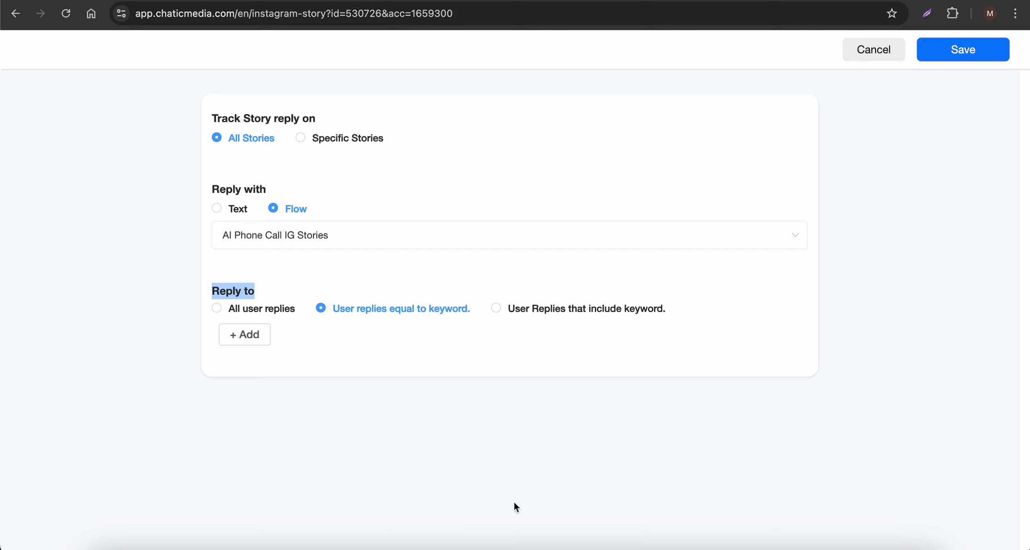
pyautogui.click(683, 543)
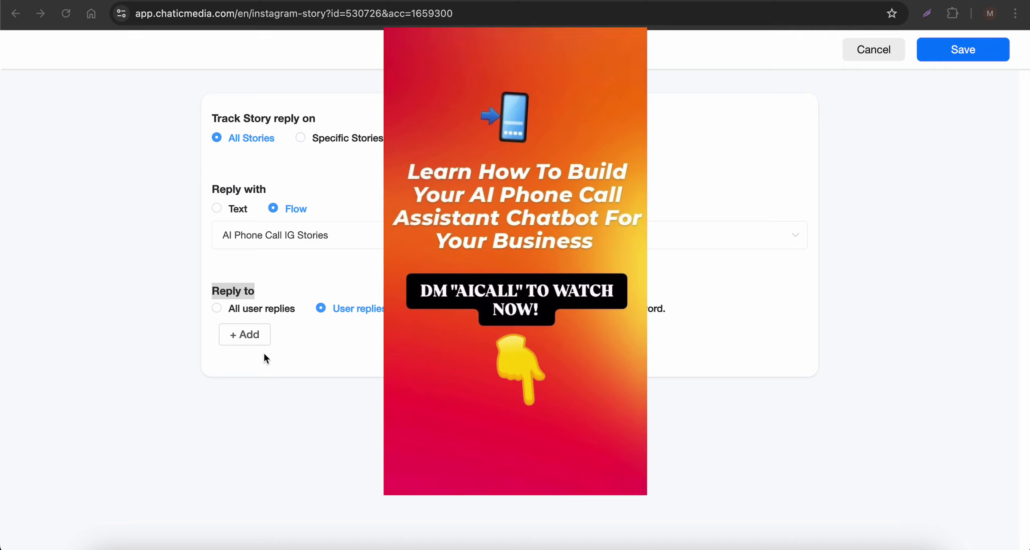
pyautogui.click(751, 273)
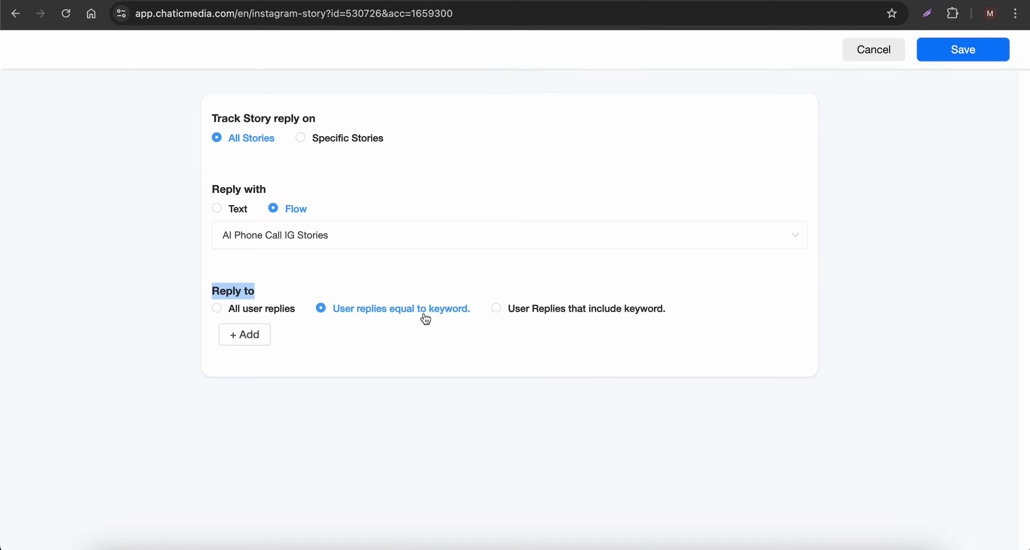
pyautogui.click(245, 335)
pyautogui.write('AICALL')
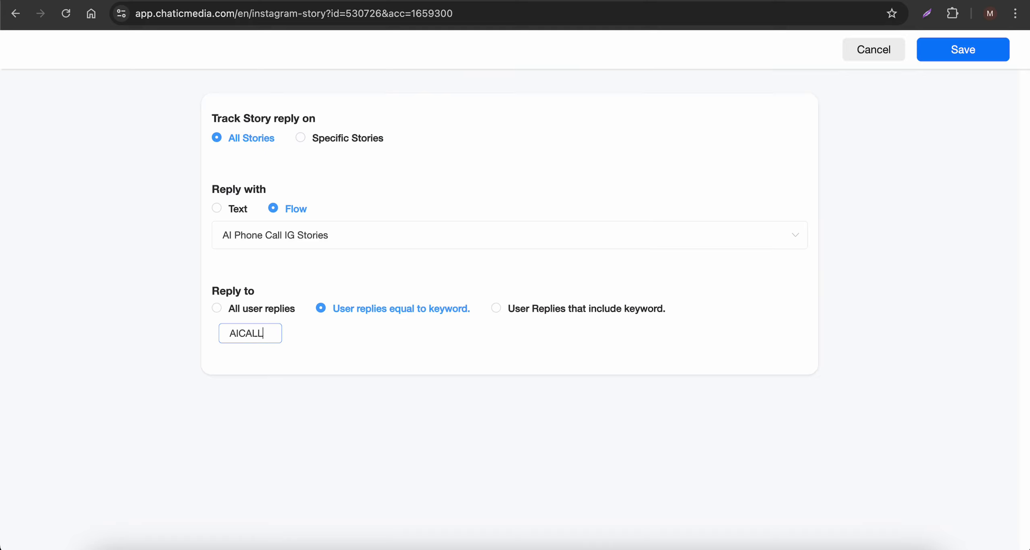
pyautogui.click(358, 370)
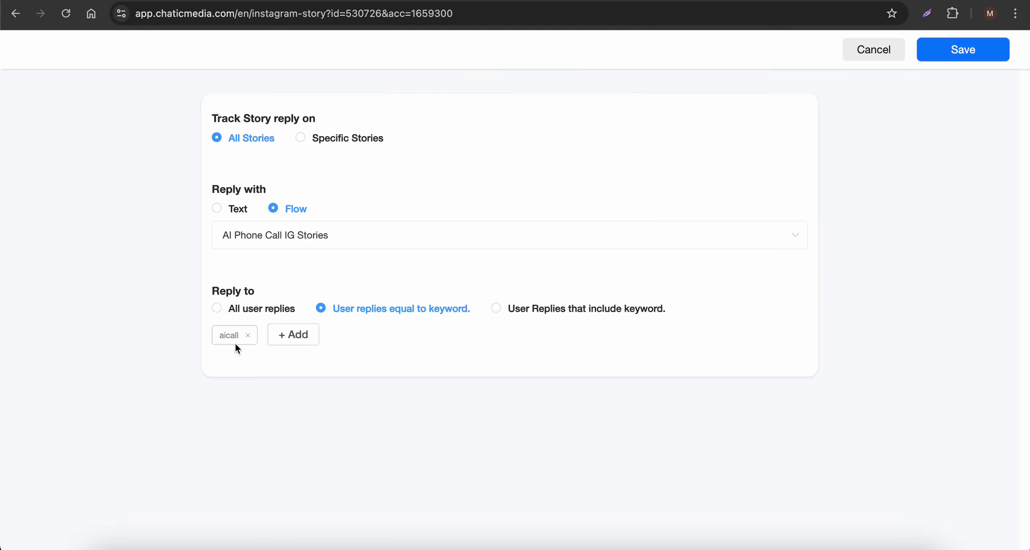
pyautogui.click(936, 61)
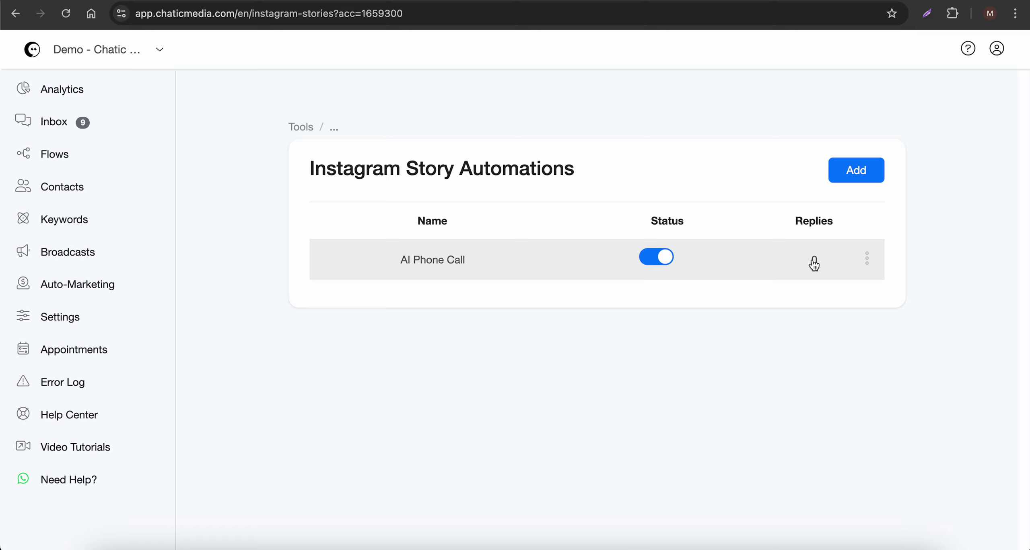
# Step: Review the wait, condition and message steps of the "AI Phone Call IG Stories" flow in the flow builder
pyautogui.click(755, 2)
pyautogui.scroll(-3, 704, 312)
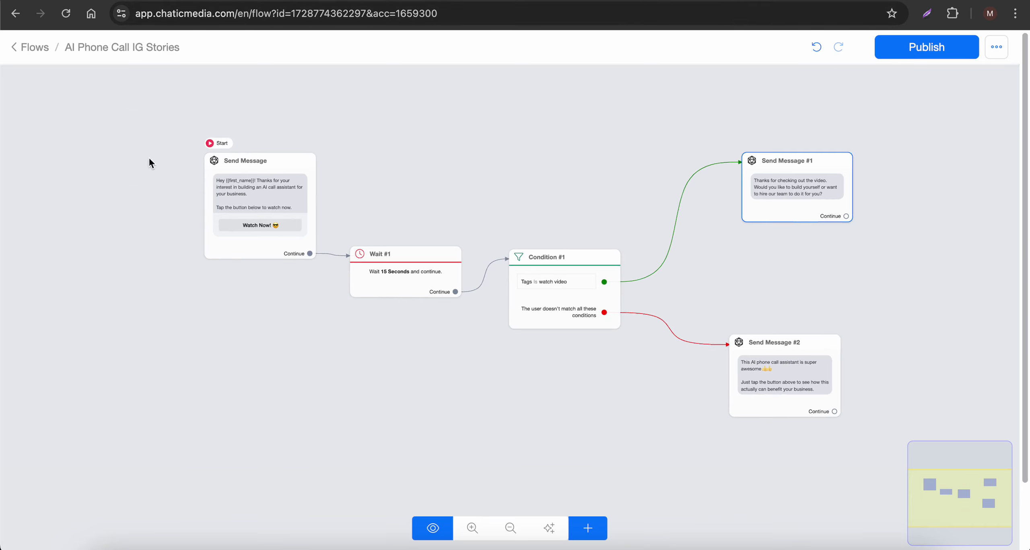
pyautogui.scroll(1, 149, 161)
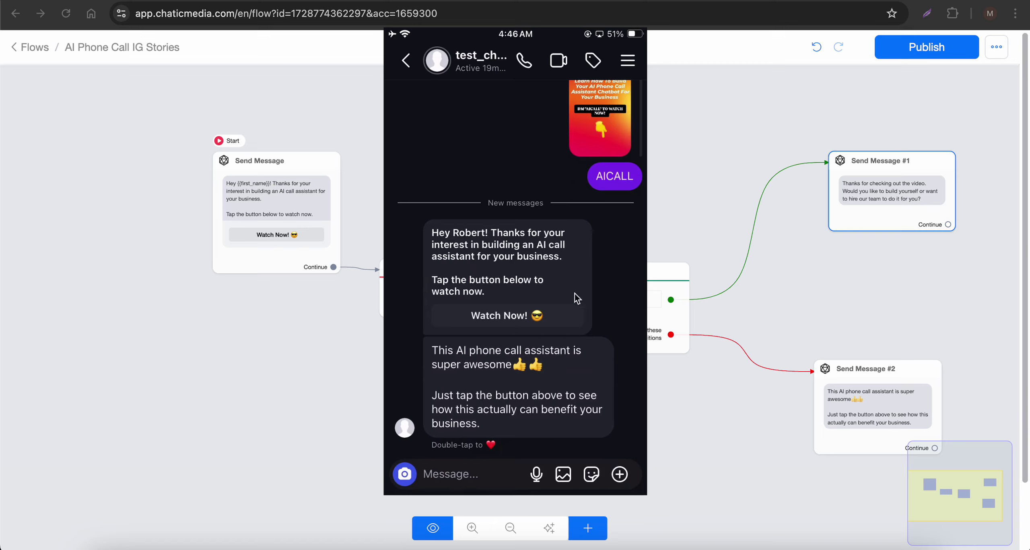
pyautogui.click(422, 303)
pyautogui.scroll(3, 422, 305)
pyautogui.scroll(2, 422, 305)
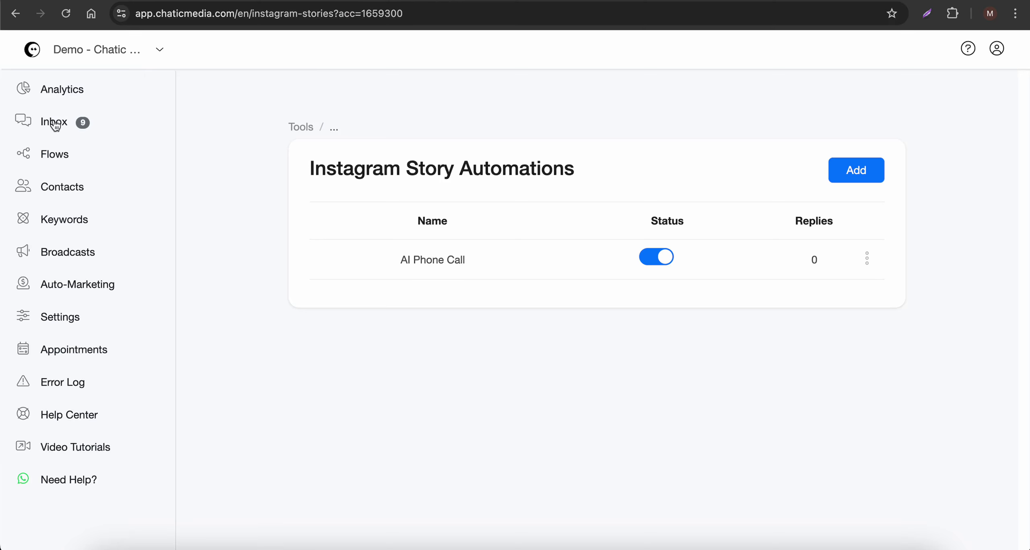
# Step: Open the inbox in a new tab, check the story reply conversation, and remove the contact's "watch video" tag
pyautogui.rightClick(54, 122)
pyautogui.click(79, 129)
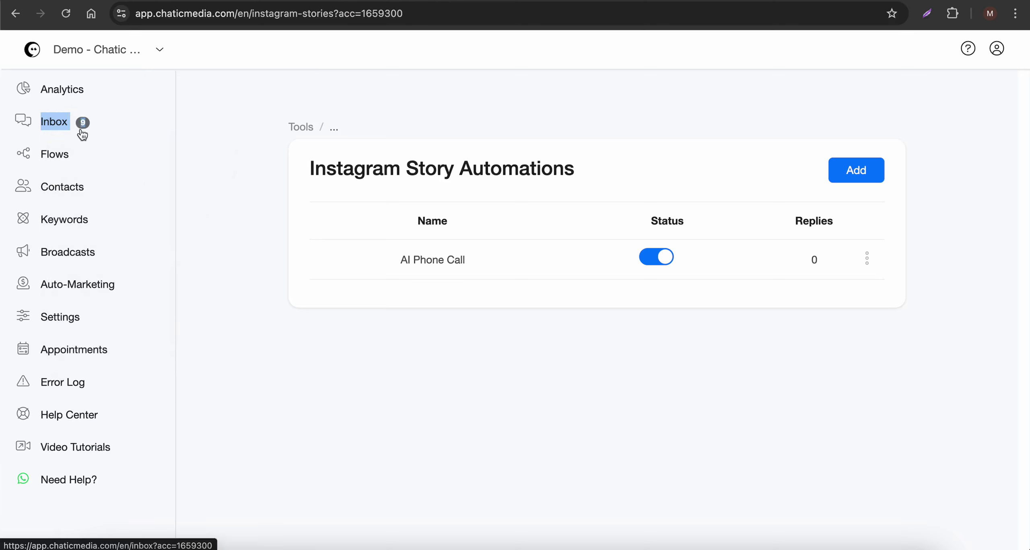
pyautogui.click(483, 0)
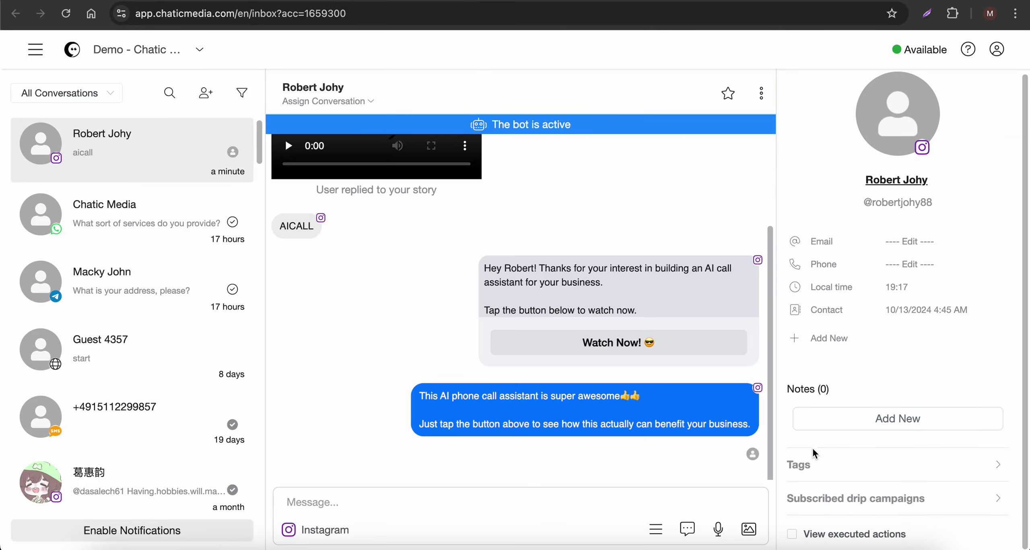
pyautogui.click(811, 466)
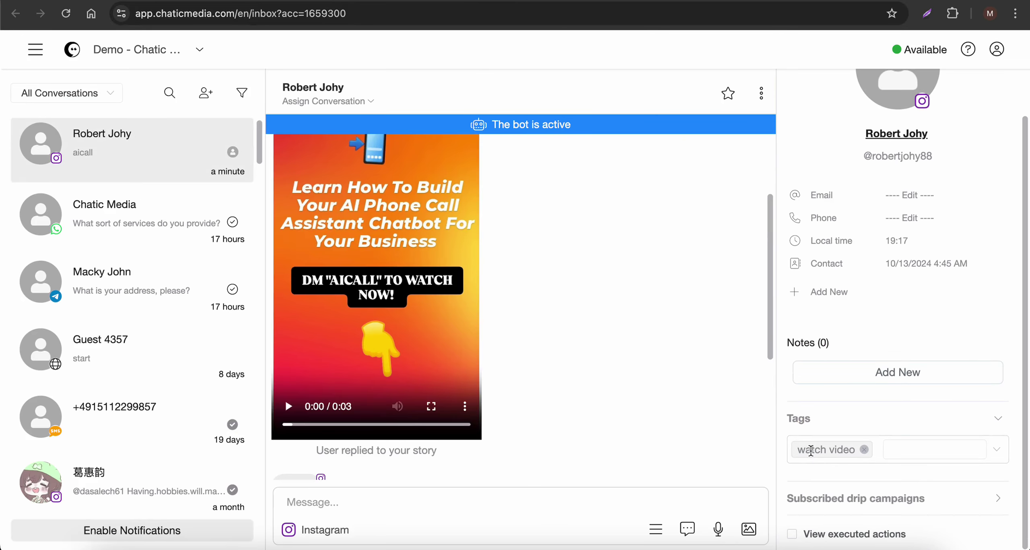
pyautogui.scroll(4, 312, 246)
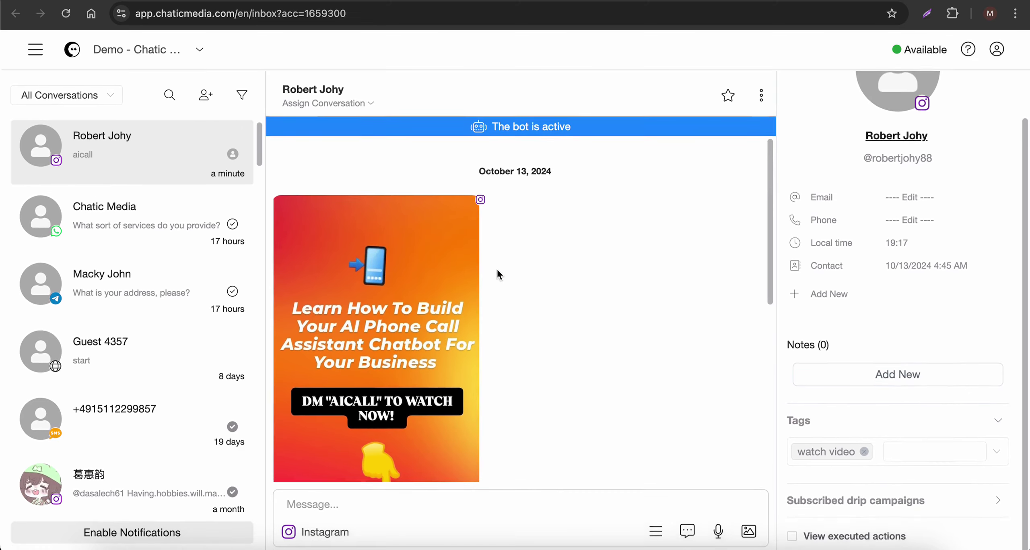
pyautogui.scroll(-10, 487, 297)
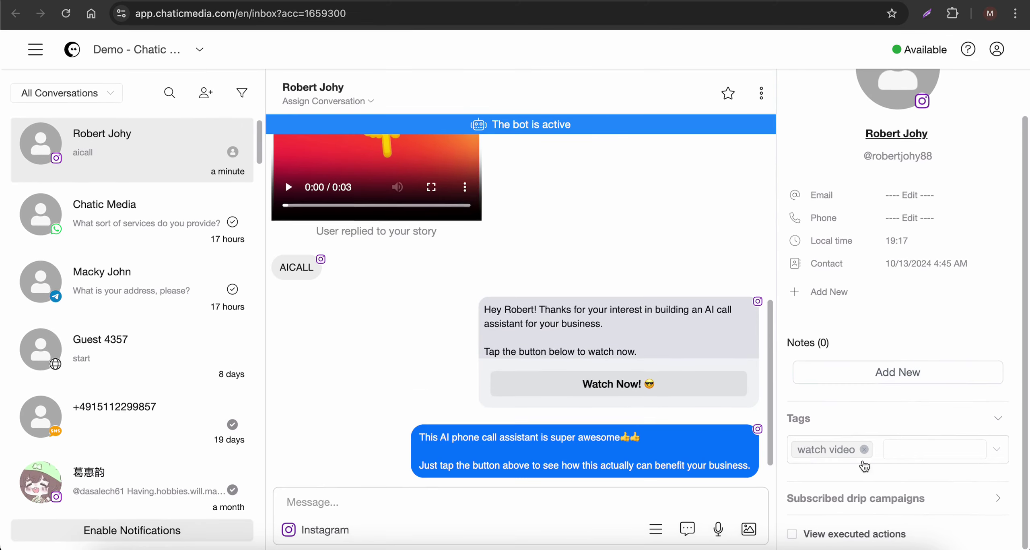
pyautogui.click(864, 449)
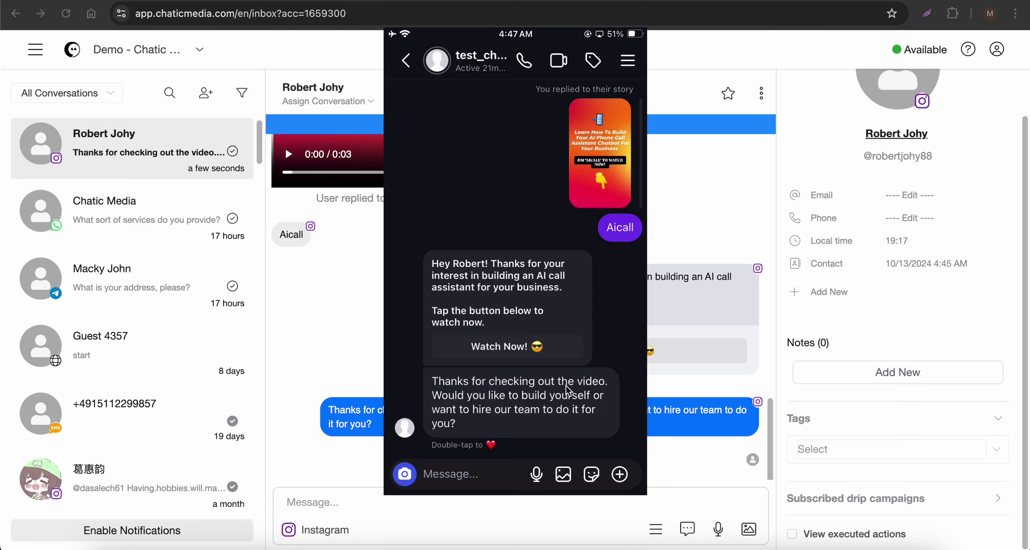
# Step: Answer the follow-up question in the Instagram chat with "Hire the team" and compare with the flow's tag condition
pyautogui.write('Hire the')
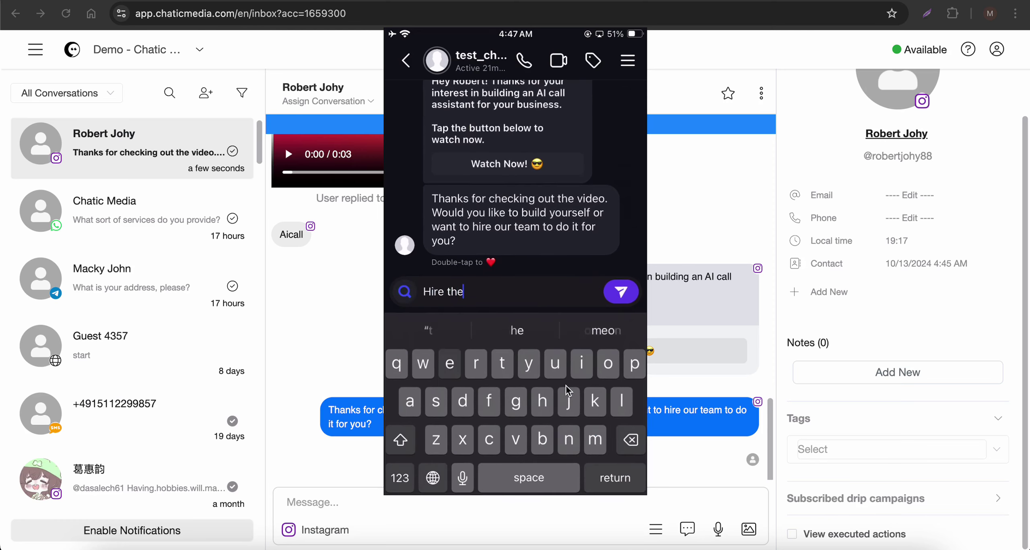
pyautogui.write(' team')
pyautogui.press('Return')
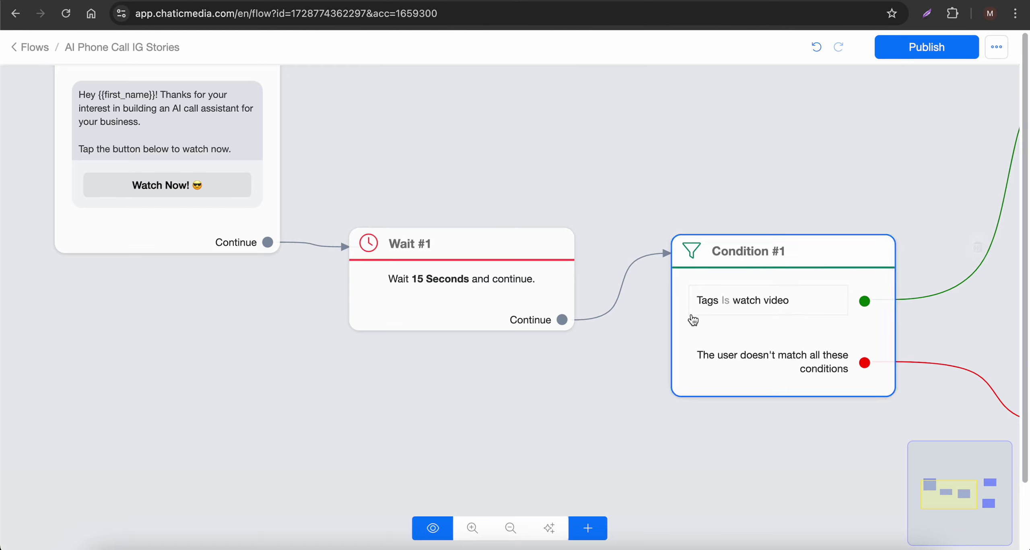
pyautogui.scroll(-3, 798, 242)
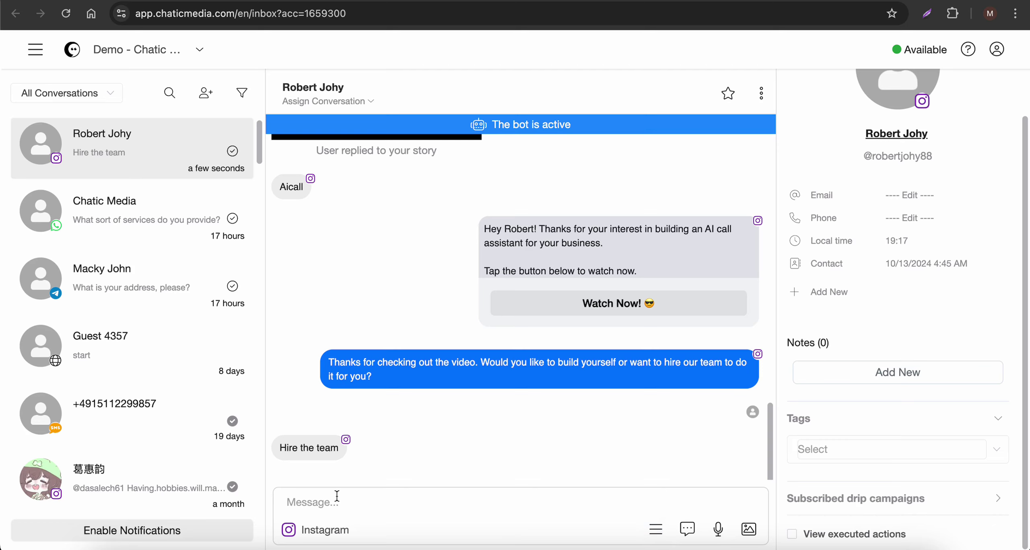
# Step: Send the contact the inbox message "Awesome, please schedule a call at call at call.chaticmedia.com"
pyautogui.press('F5')
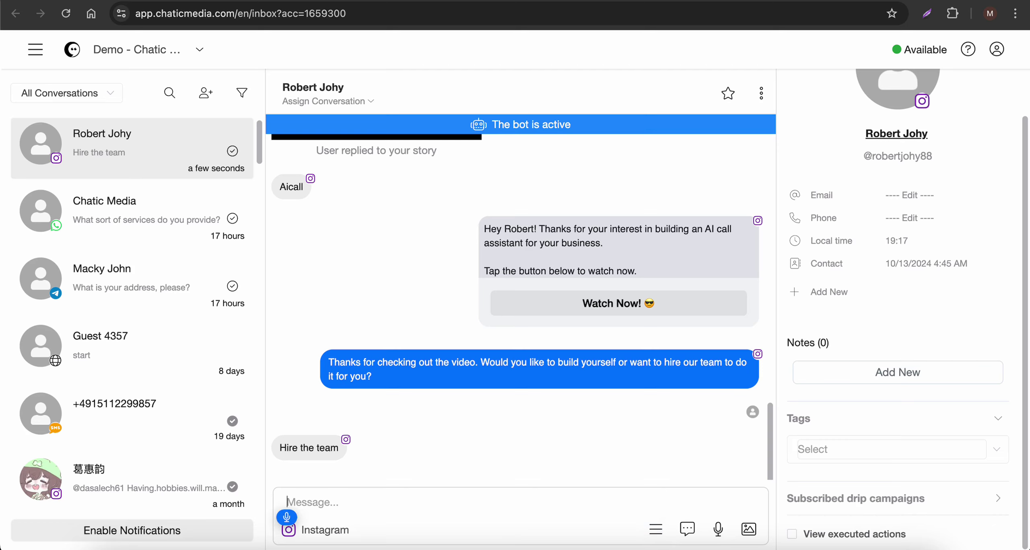
pyautogui.write('Awesome')
pyautogui.write(', please schedule at call at call.chaticmedia.com')
pyautogui.click(411, 502)
pyautogui.write('a call at call at call.chaticmedia.com')
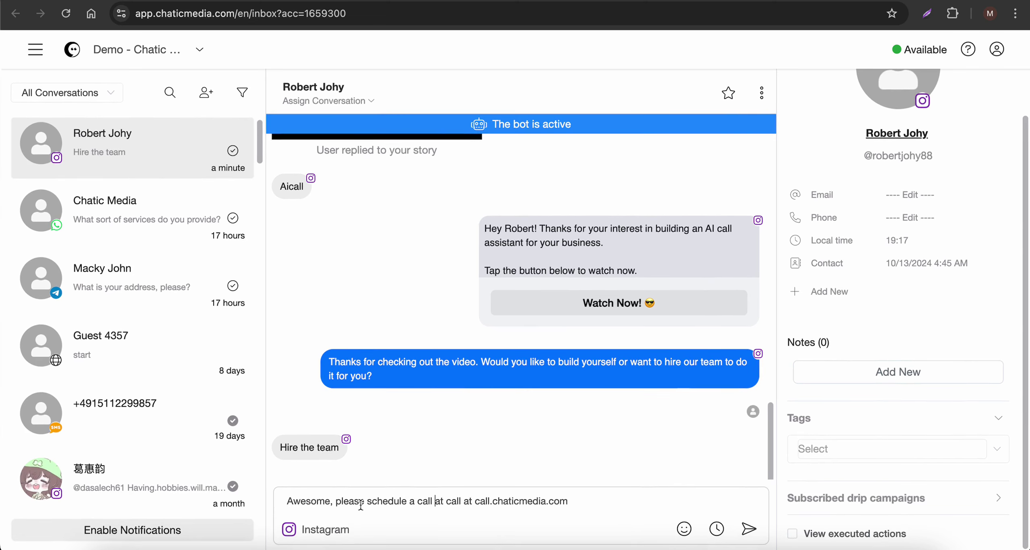
pyautogui.moveTo(336, 501); pyautogui.dragTo(469, 504)
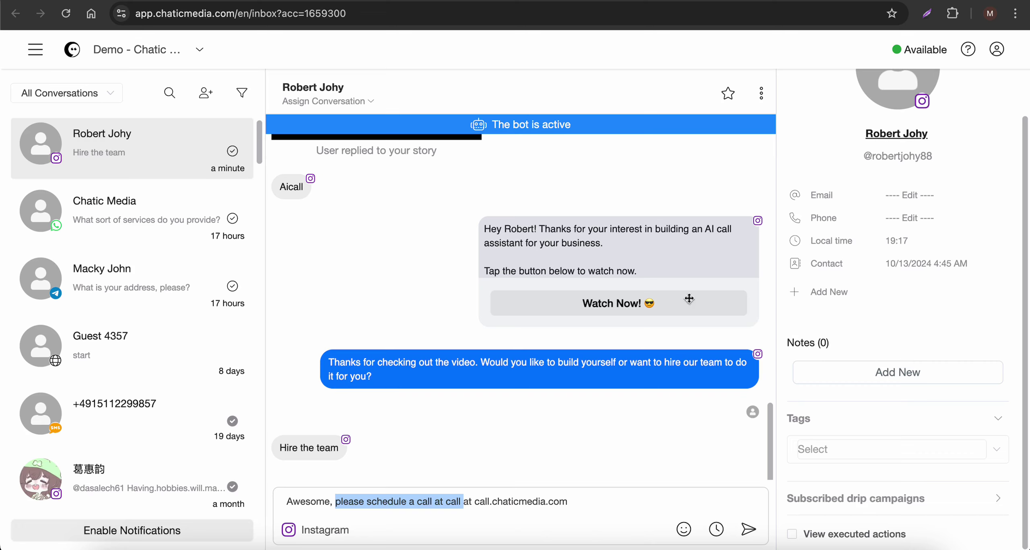
pyautogui.click(748, 538)
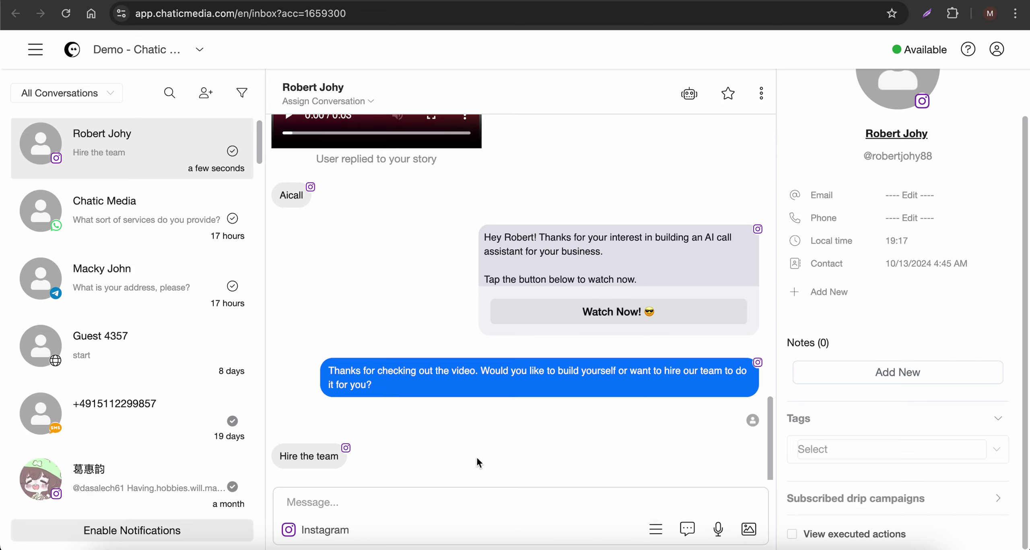